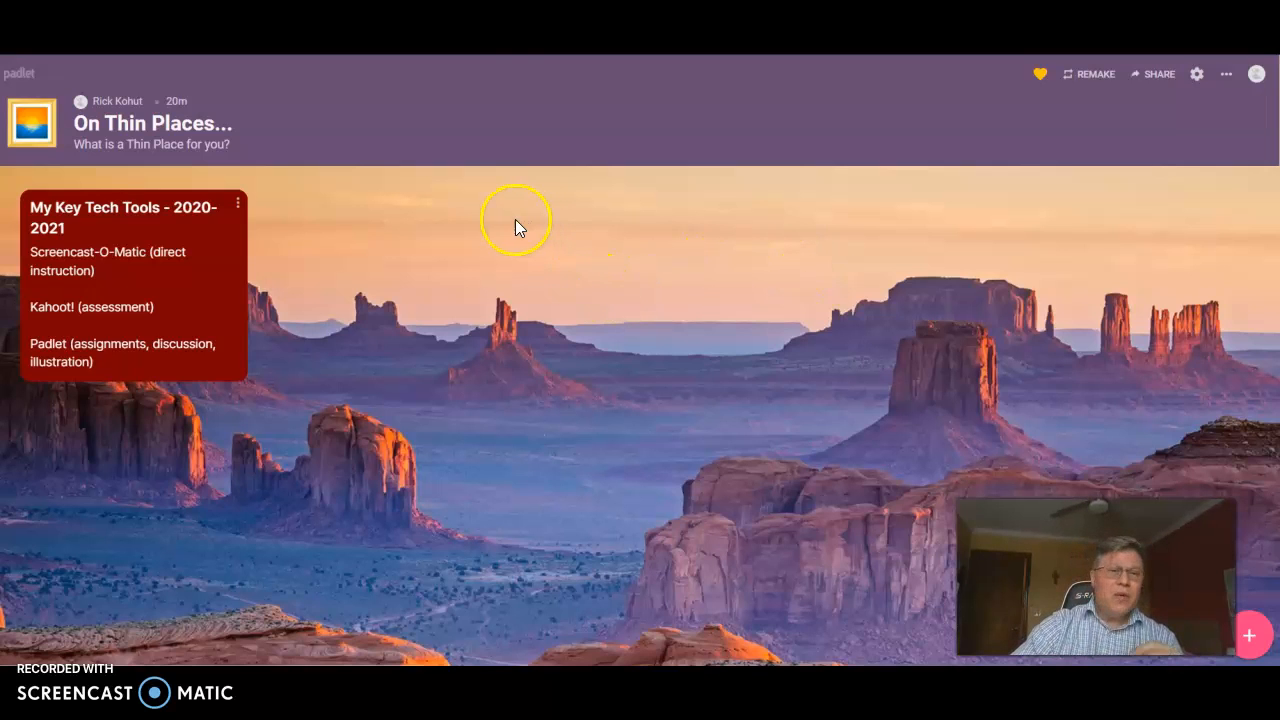
Step: Publish a new post with the subject "Go Bengals!" and move it closer to the My Key Tech Tools post
double_click(418, 217)
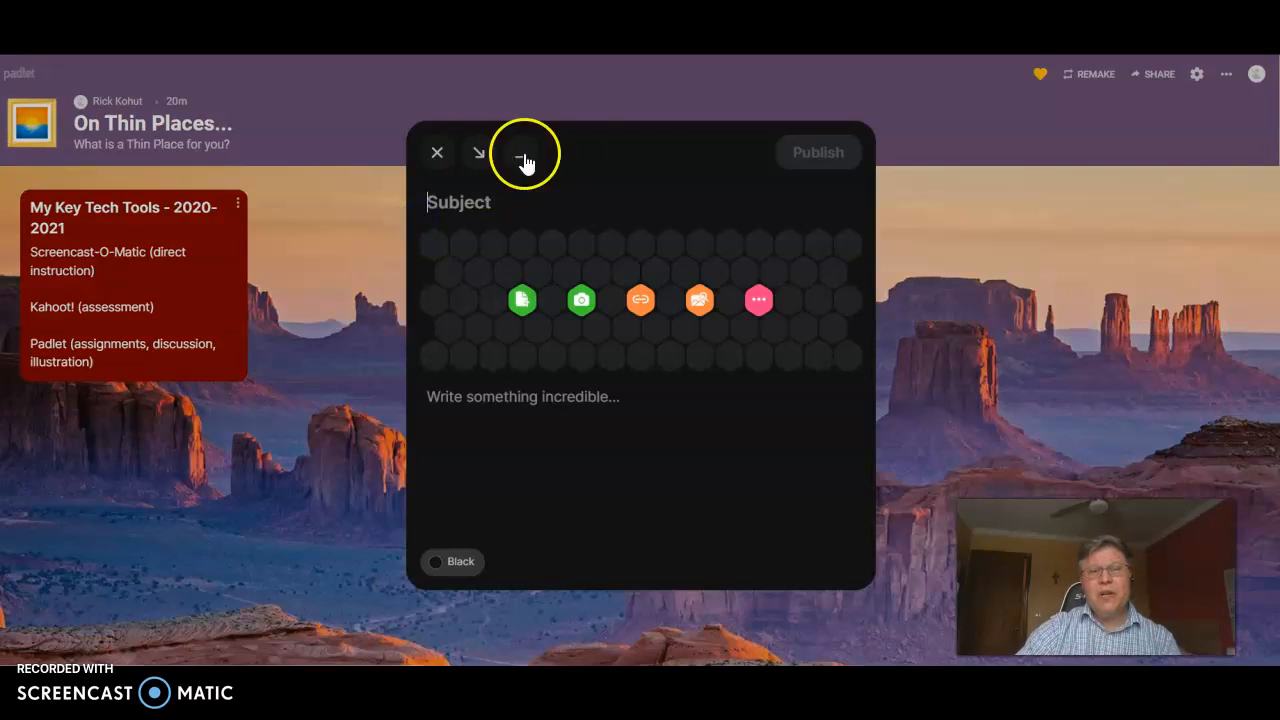
click(491, 207)
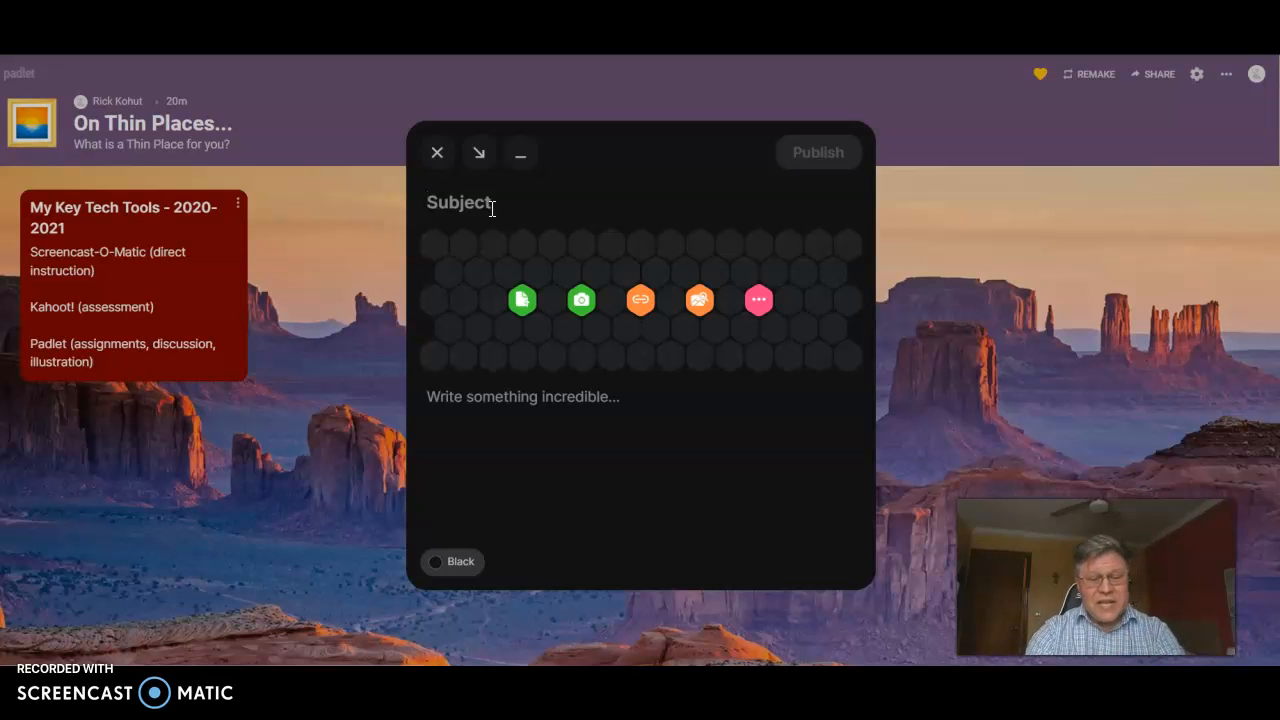
text(Go Be)
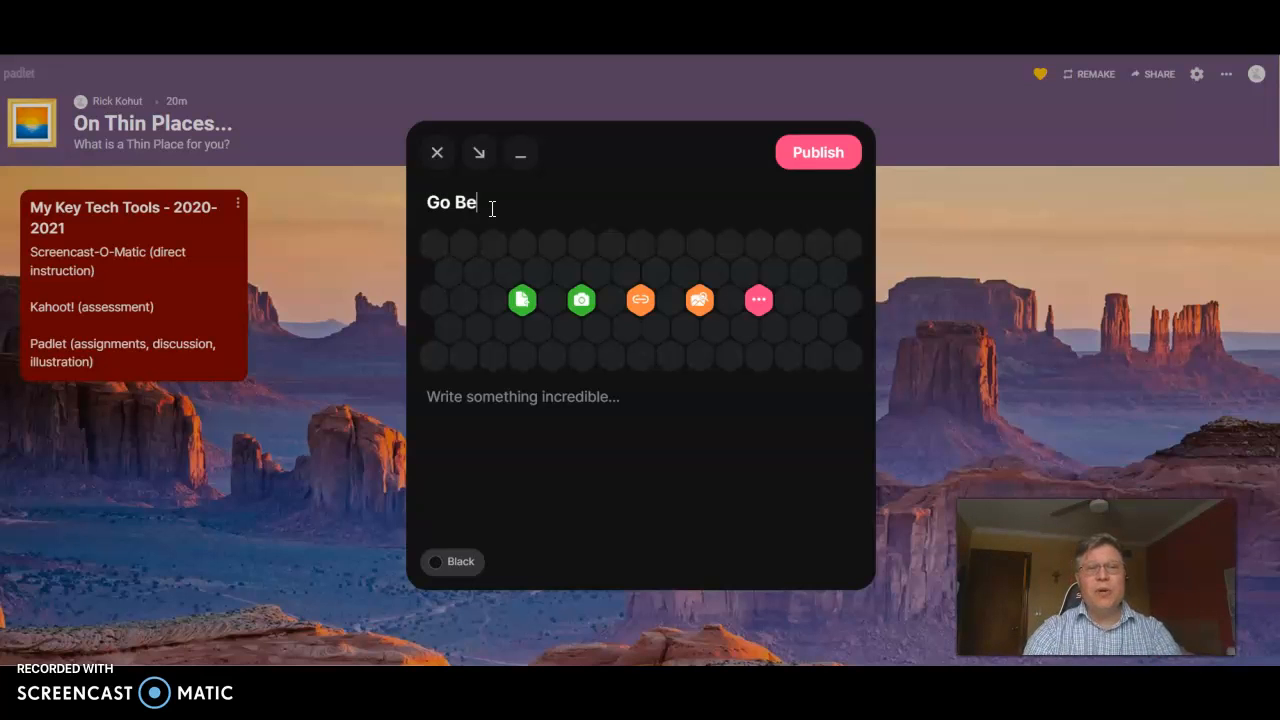
text(ngals!)
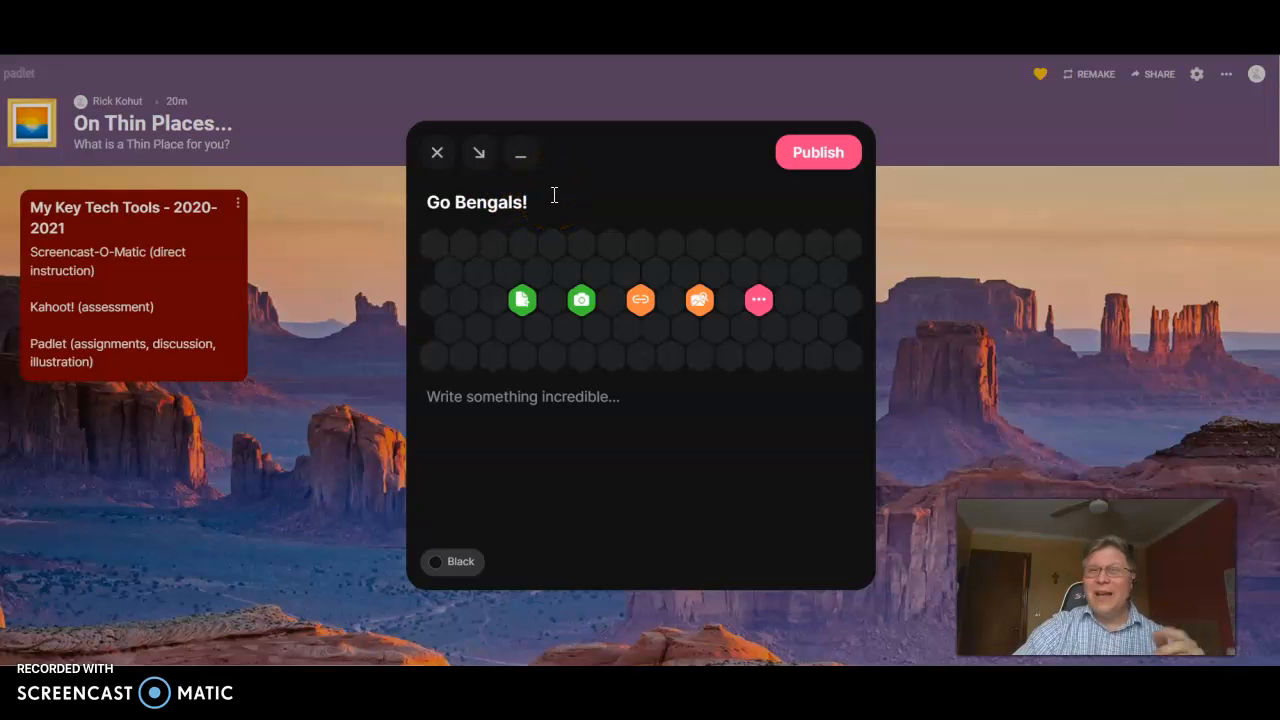
click(761, 303)
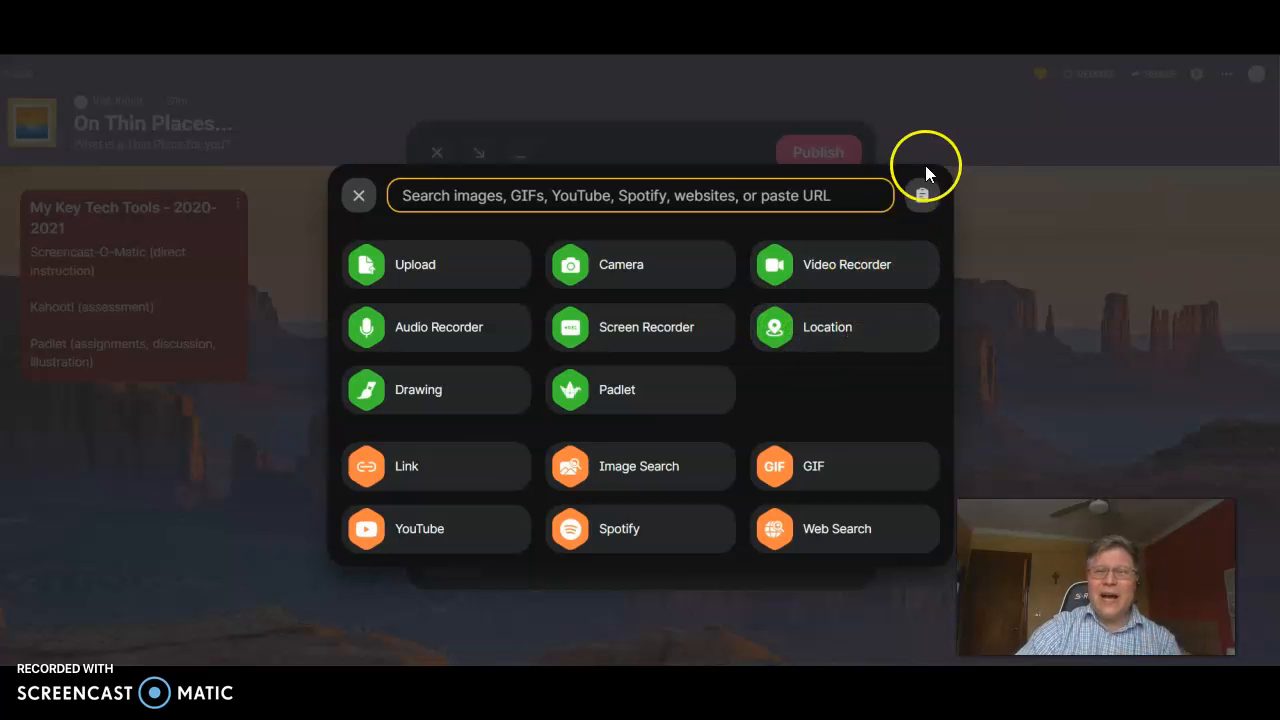
click(983, 131)
click(810, 158)
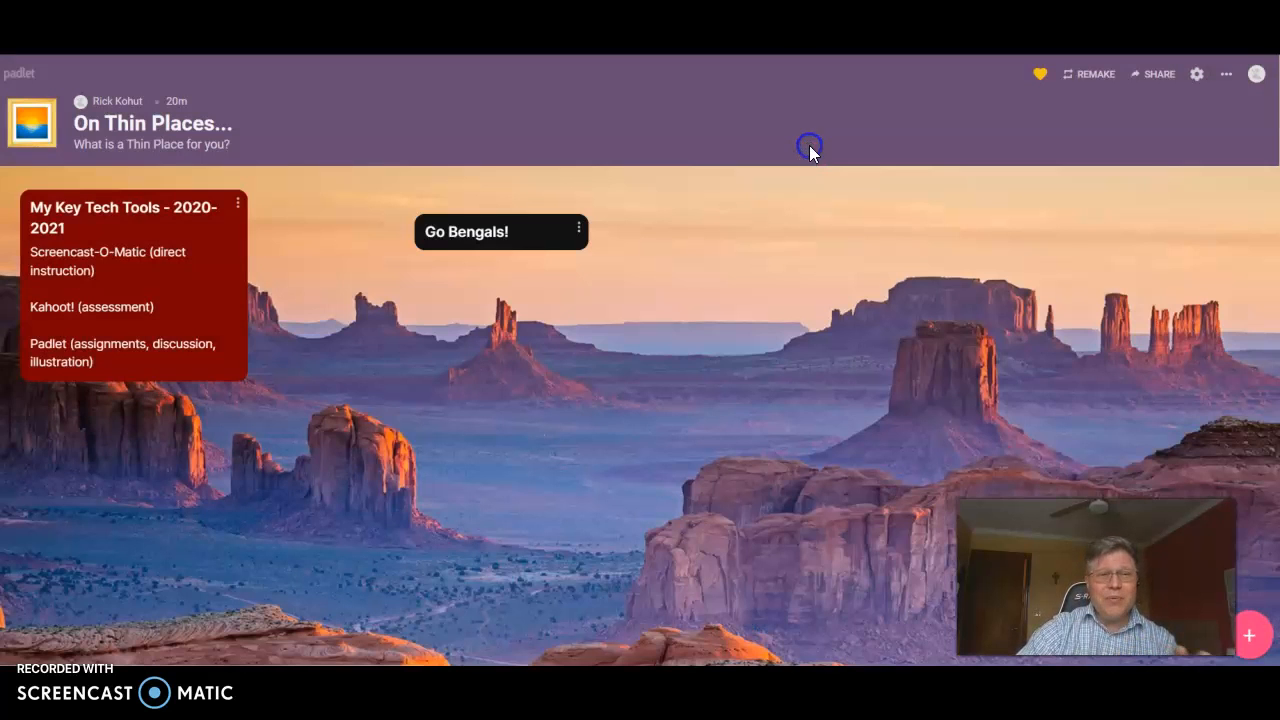
drag(539, 235, 441, 224)
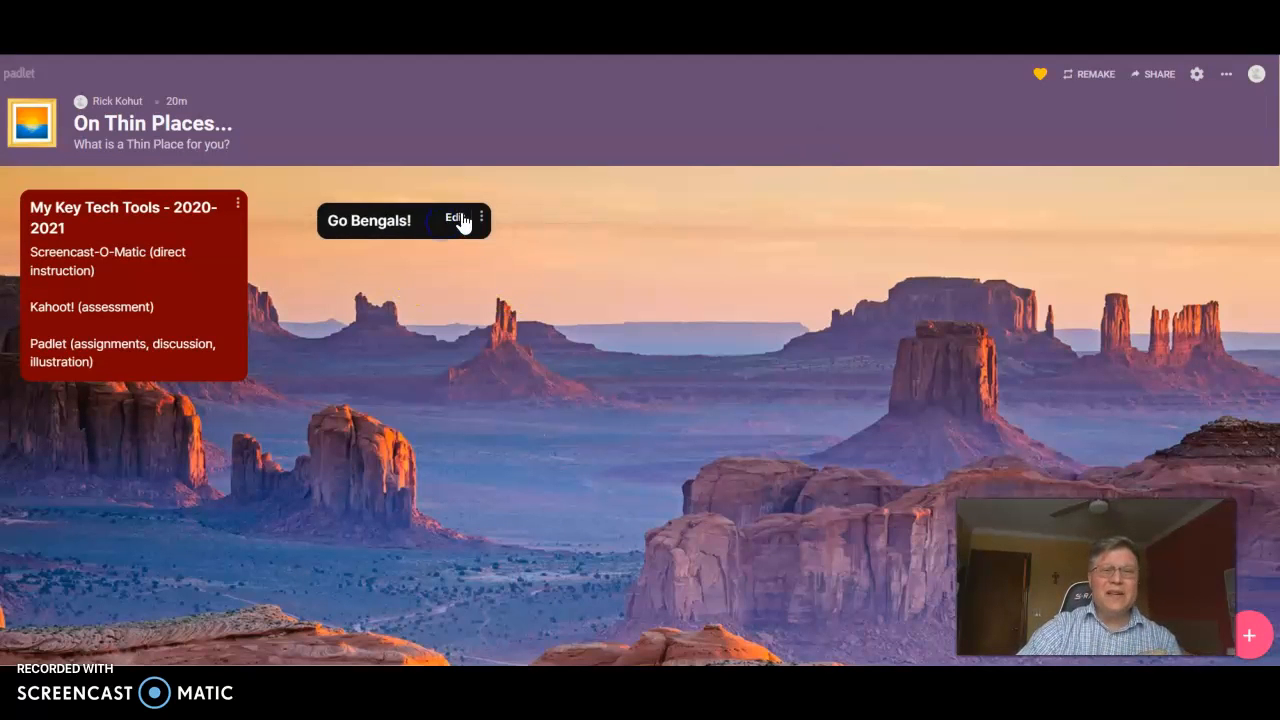
Step: Add the body text "I really hope they win!" to the Go Bengals! post and colour the post orange
click(463, 215)
click(463, 400)
text(I really)
click(463, 367)
text(hope they win!)
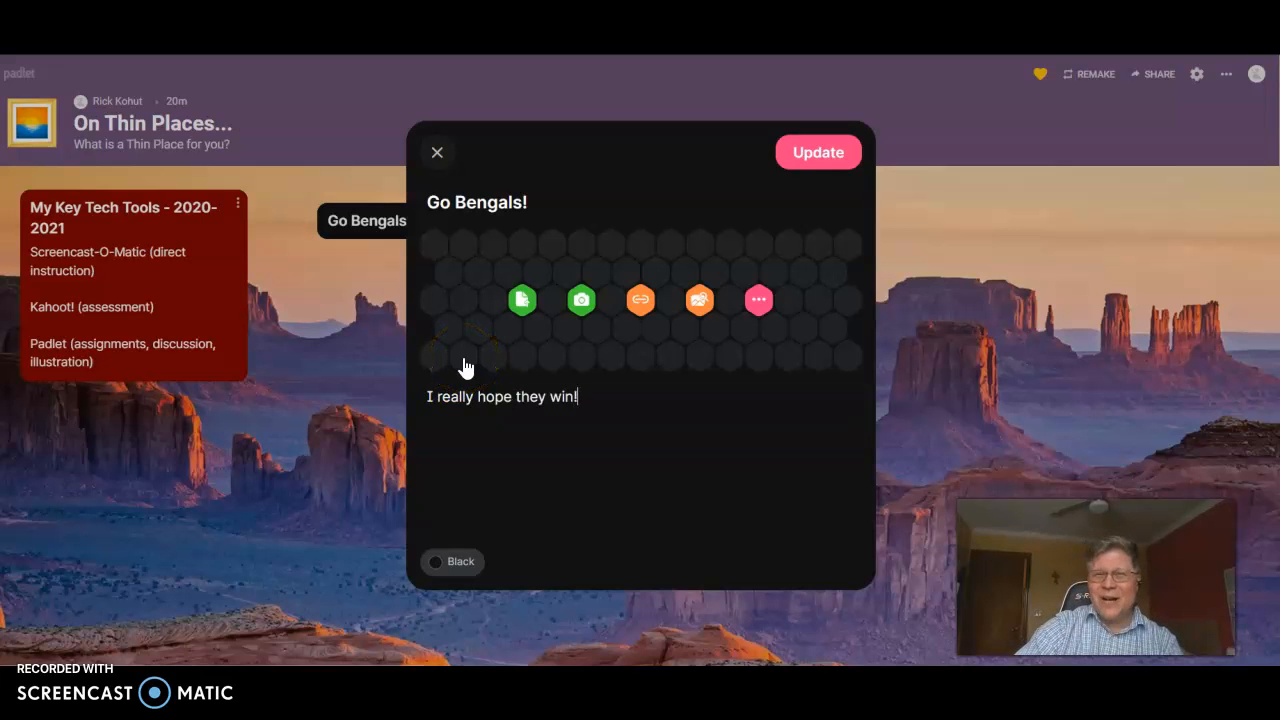
click(809, 157)
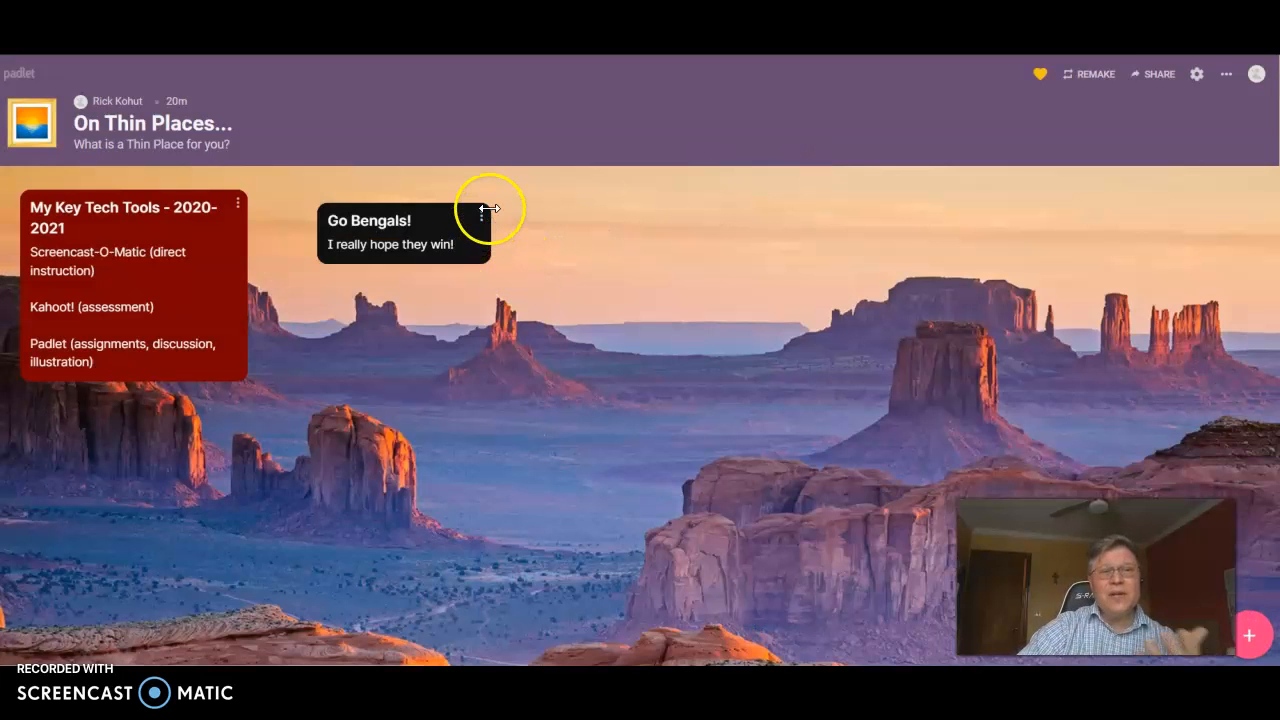
click(481, 214)
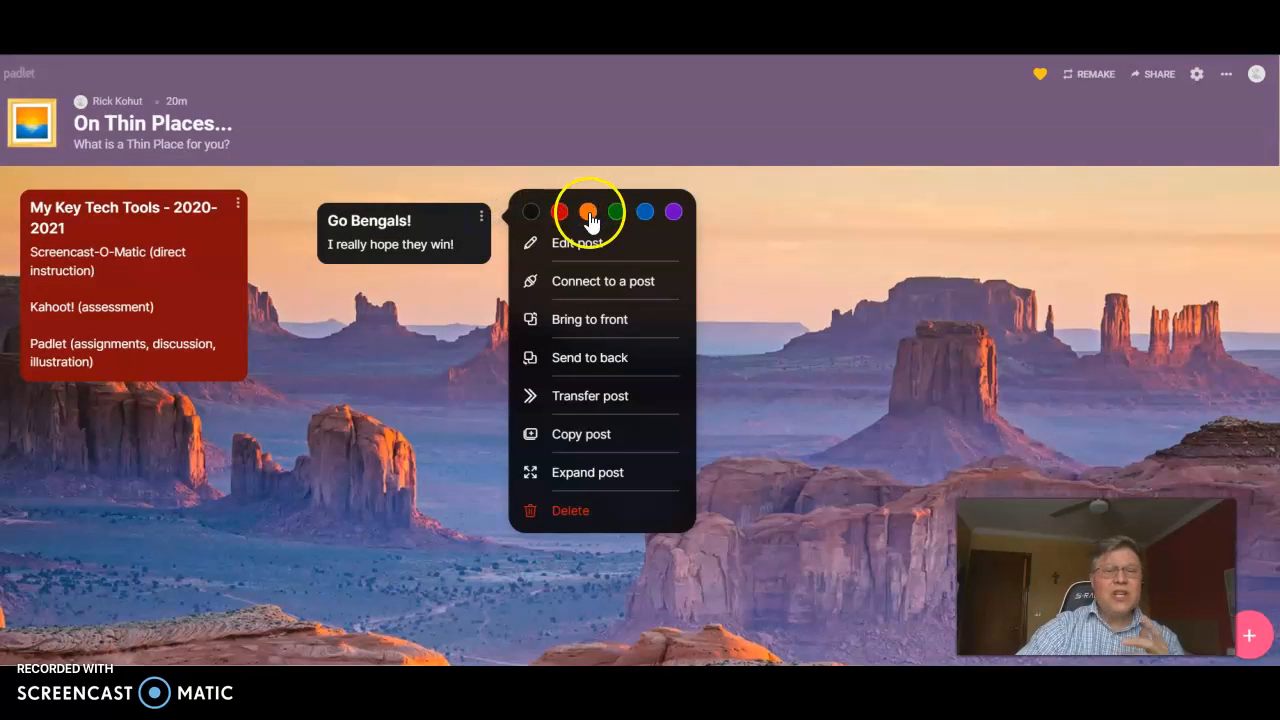
click(589, 213)
Step: Attach the Go Bengals Activity Book picture from an image search for "Go Bengals!" to the Go Bengals! post and update it
click(481, 215)
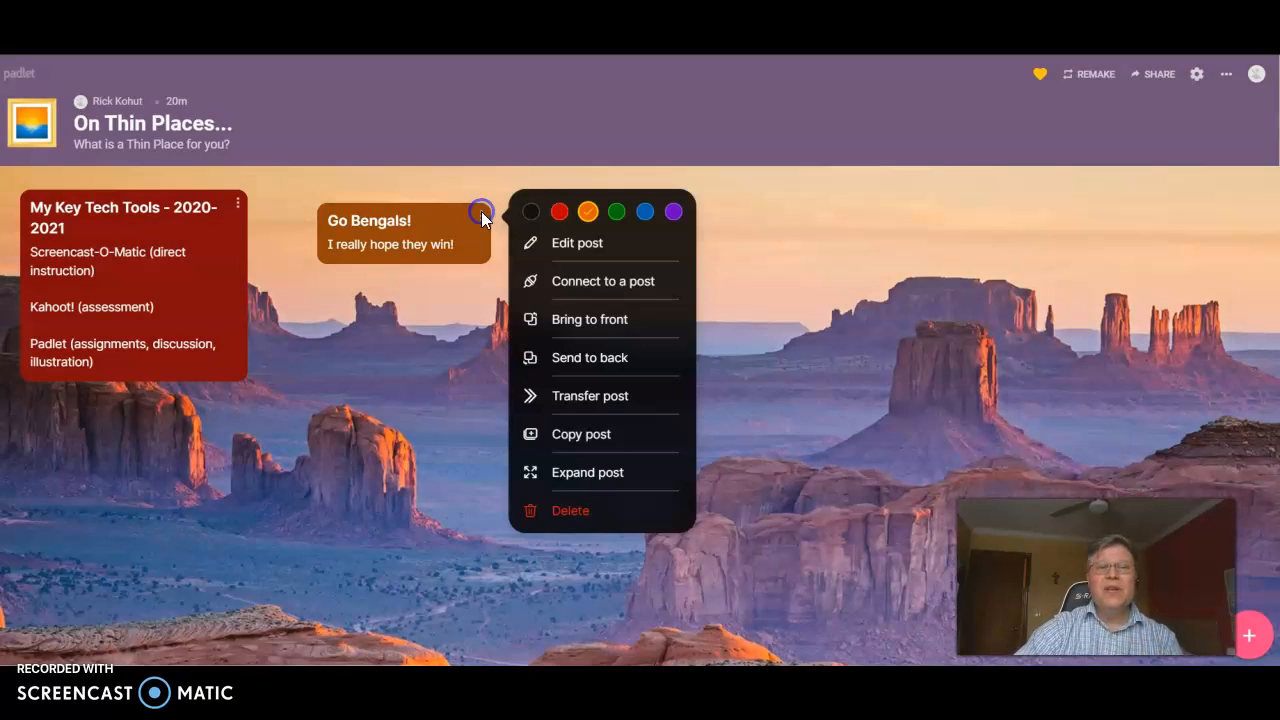
click(572, 246)
click(752, 303)
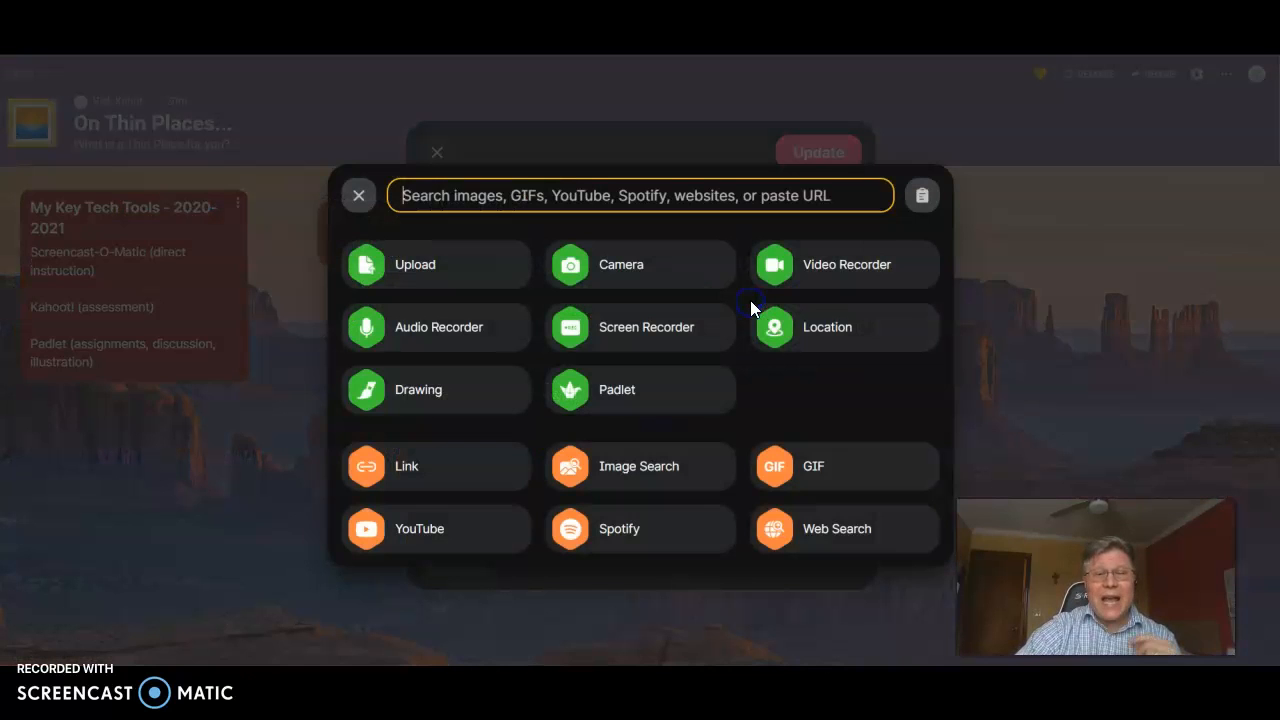
click(640, 470)
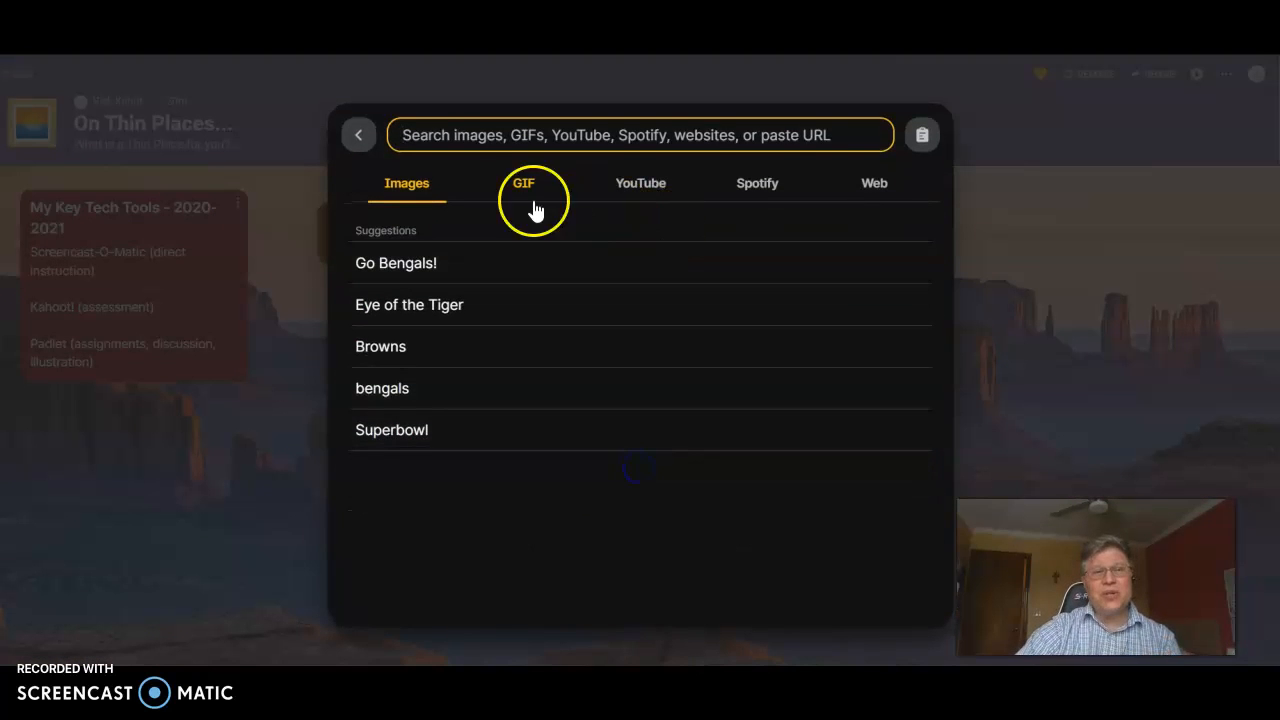
click(478, 135)
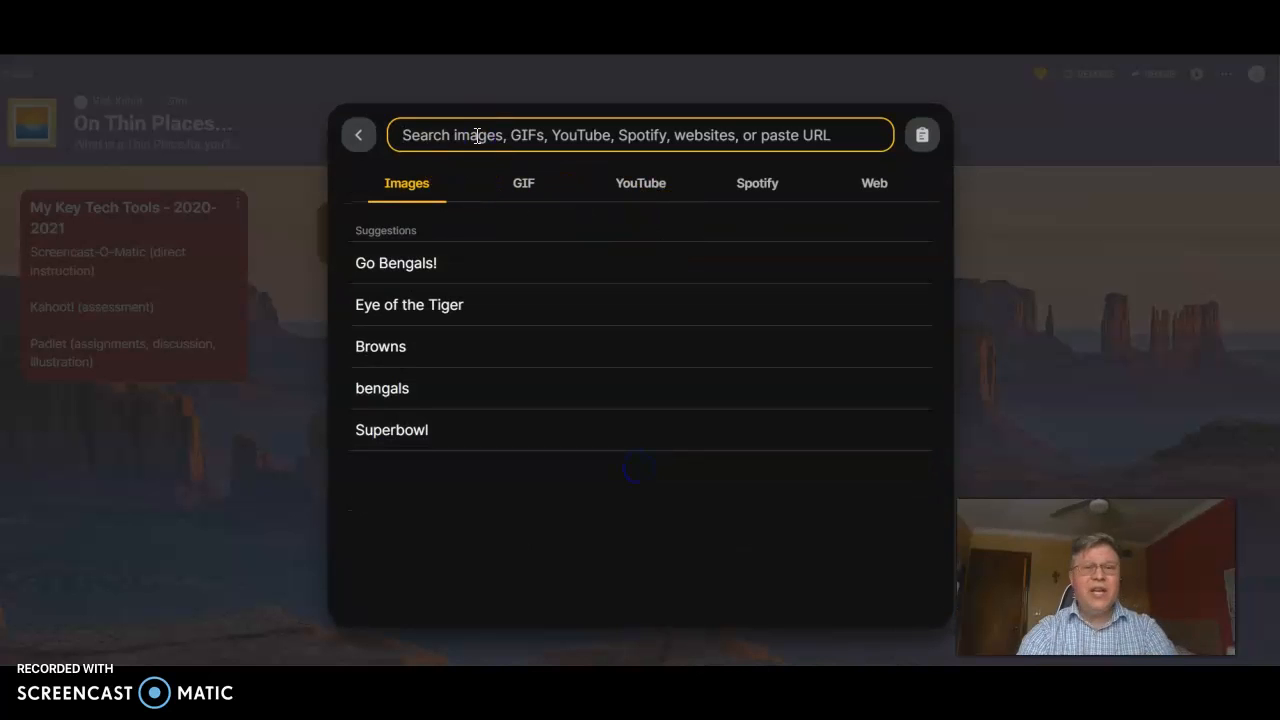
text(Bengals)
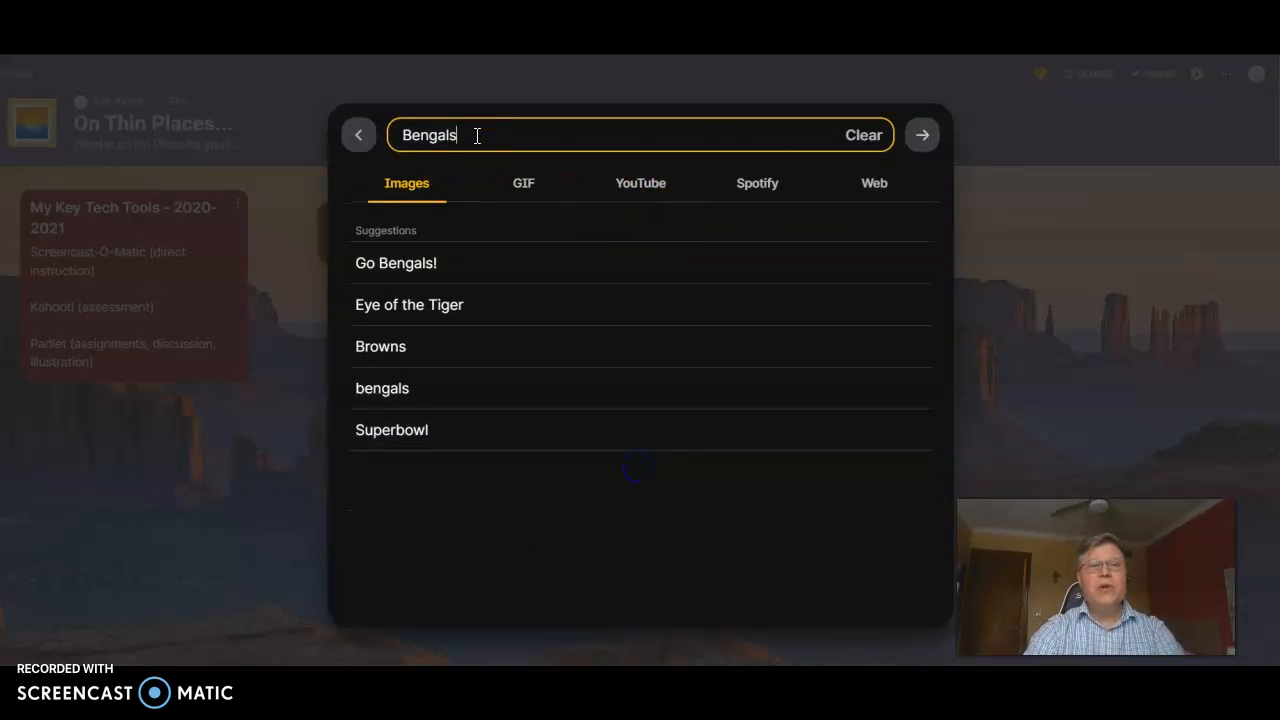
click(410, 266)
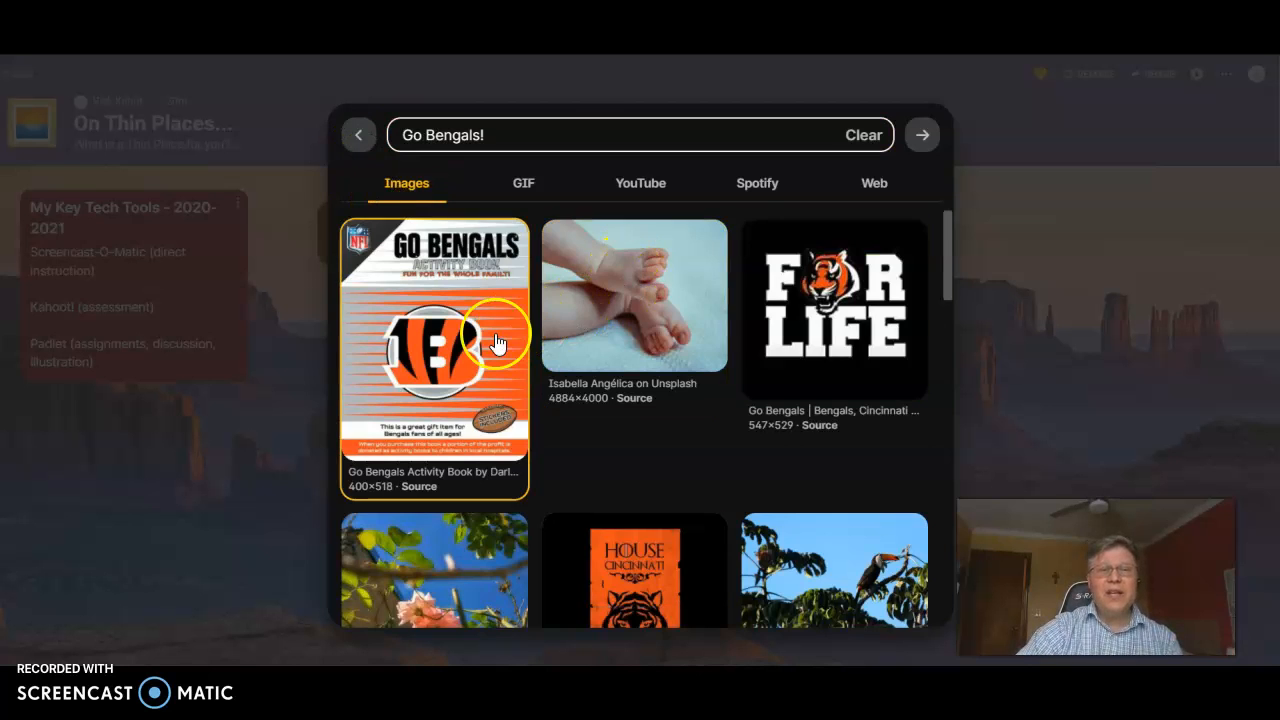
click(473, 342)
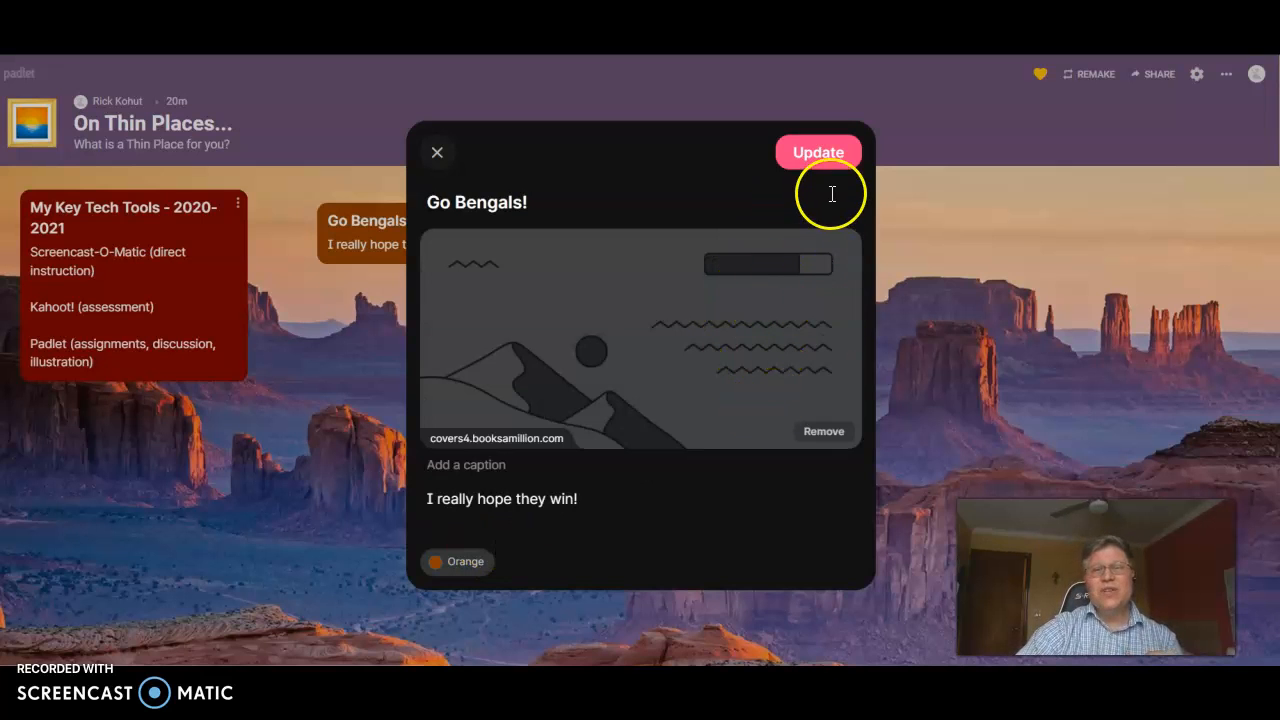
click(795, 157)
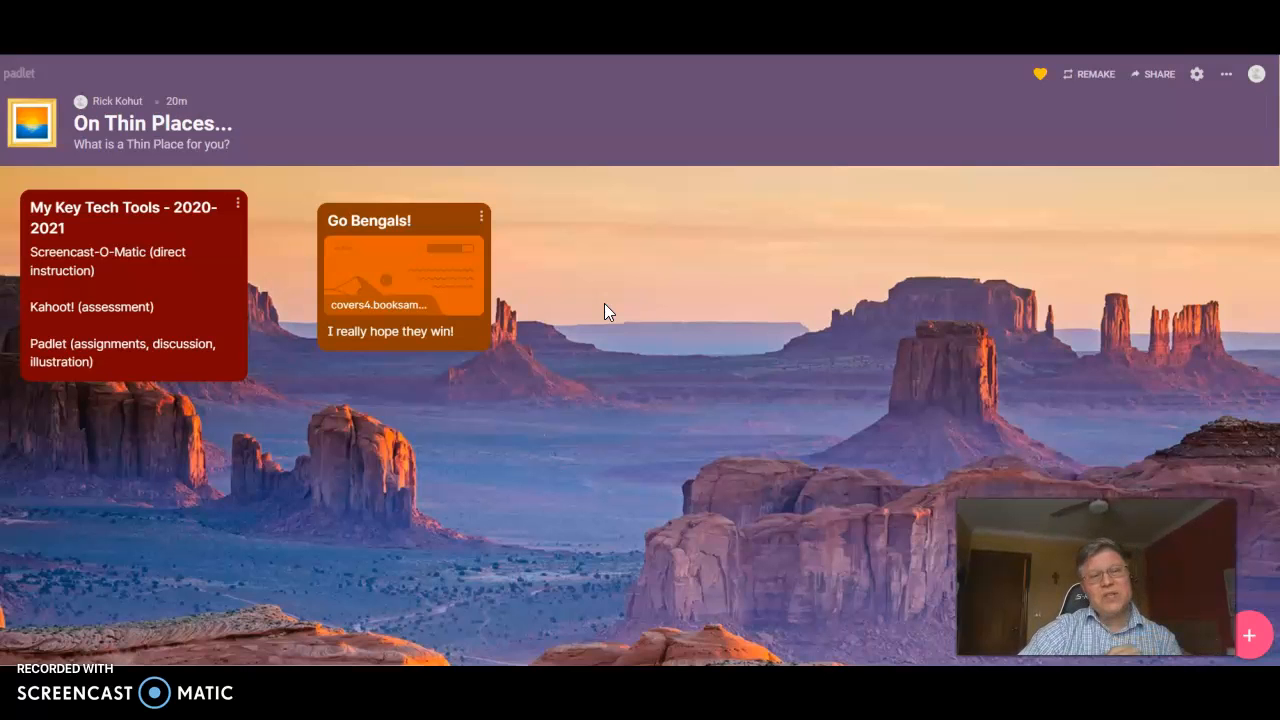
Step: Replace the Go Bengals! post's attachment with the striped B logo from an image search for "bengals" and update the post
click(481, 216)
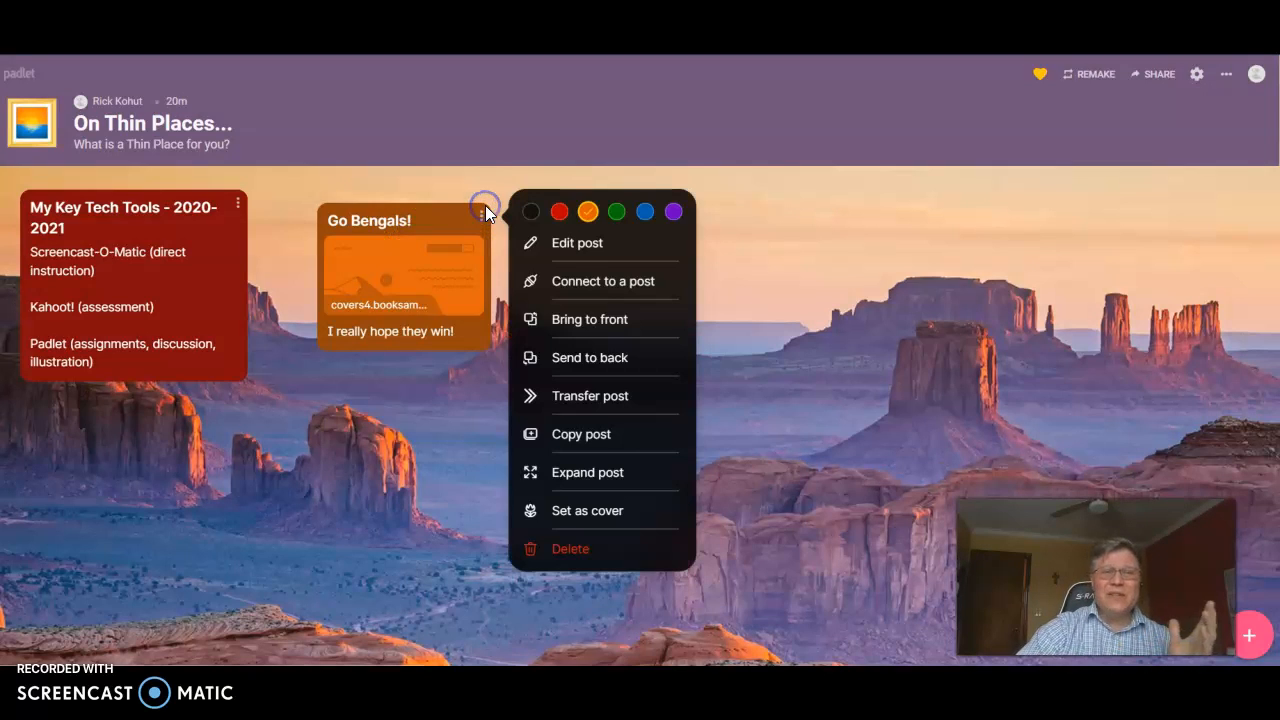
click(551, 237)
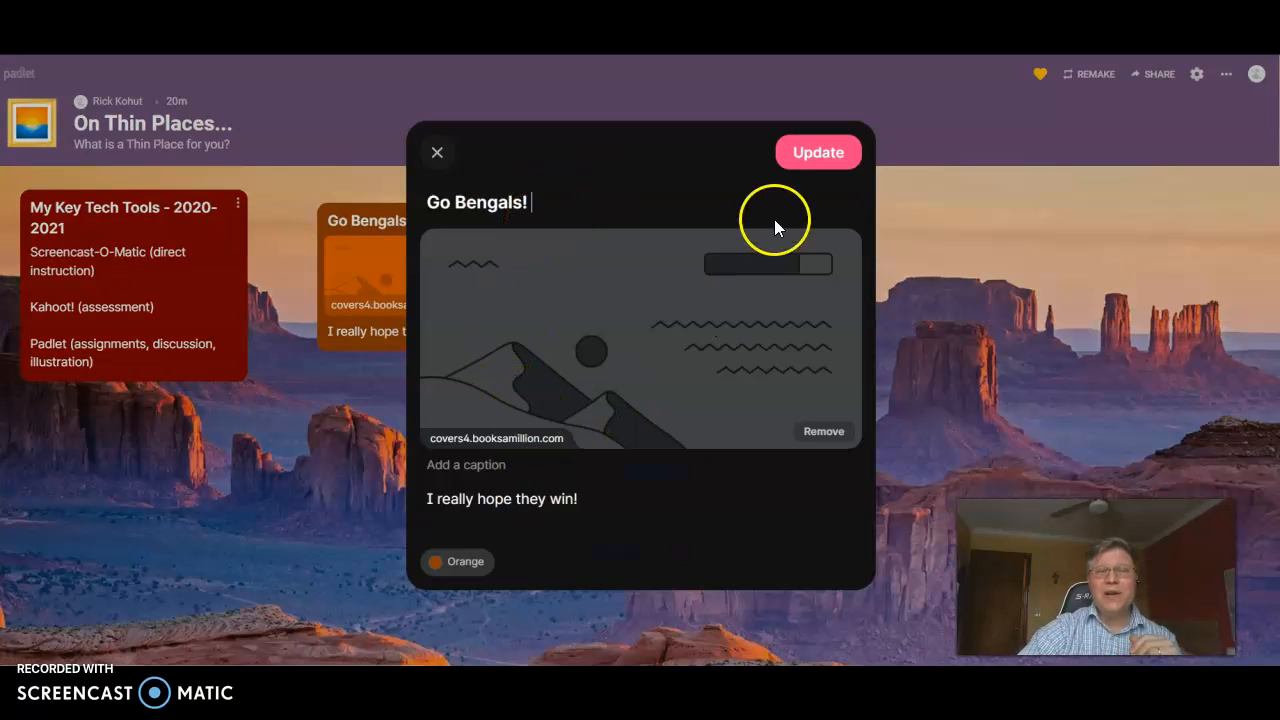
click(822, 431)
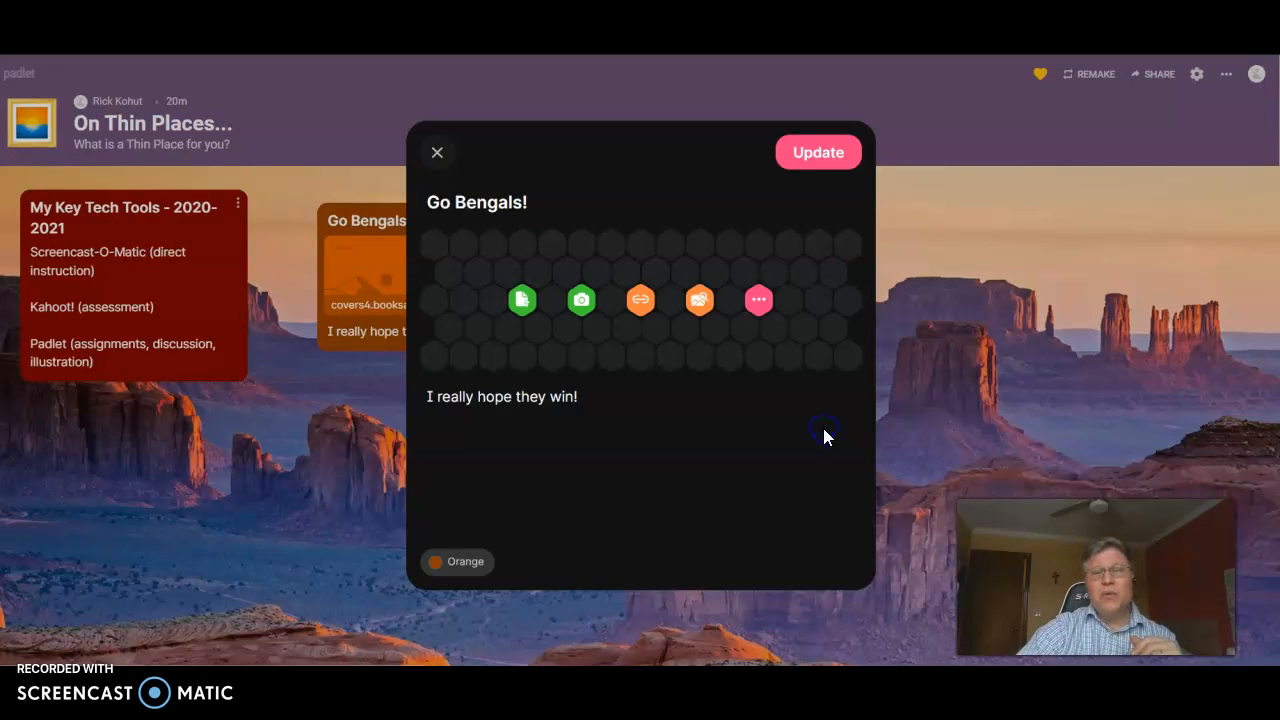
click(757, 300)
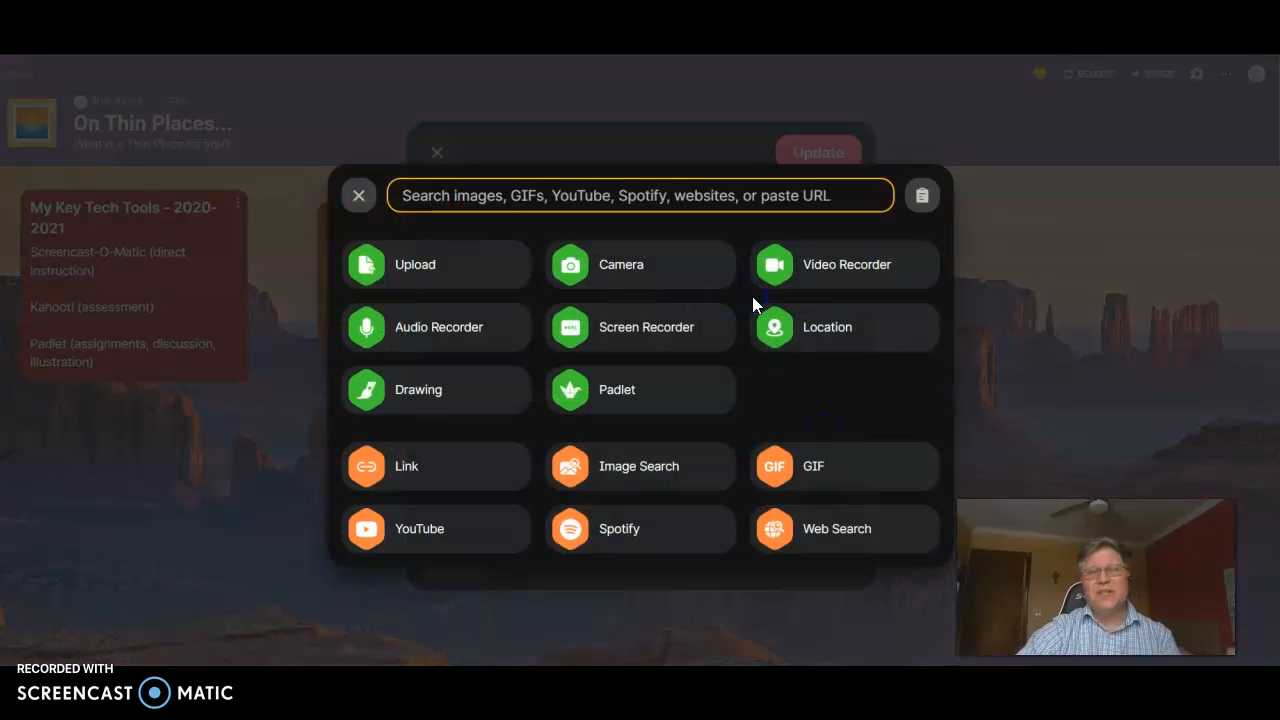
click(630, 468)
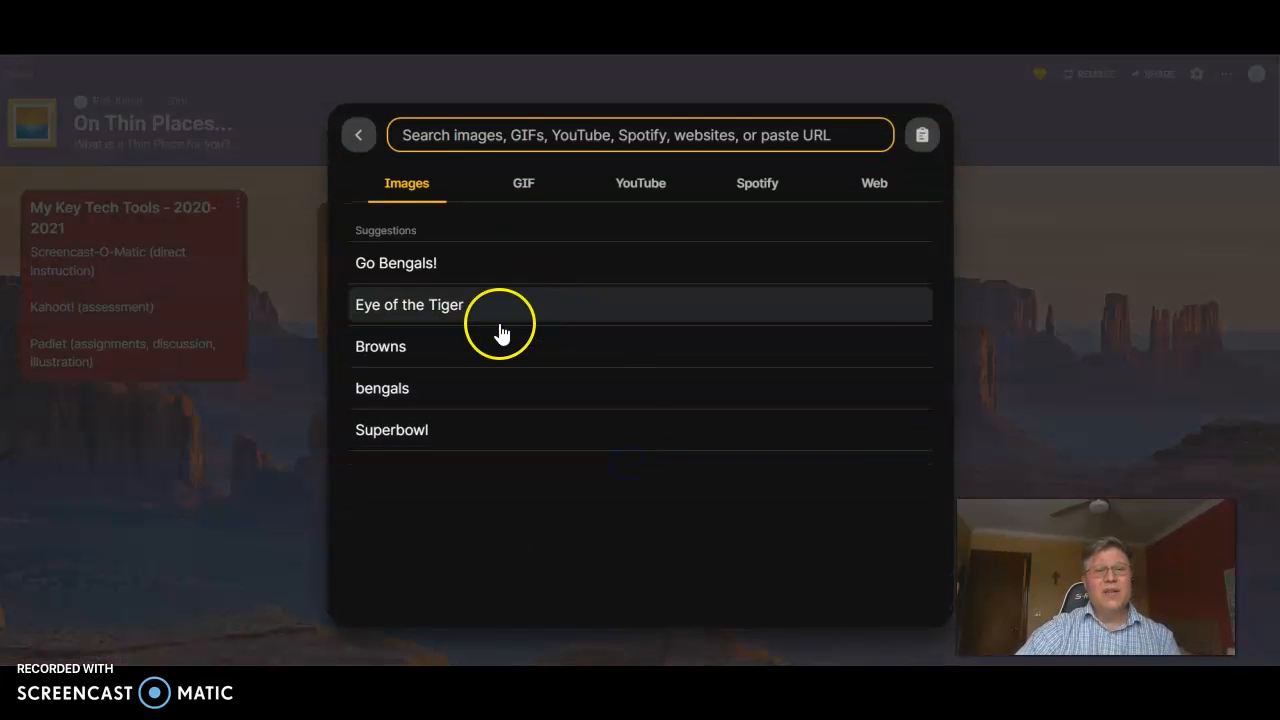
click(528, 138)
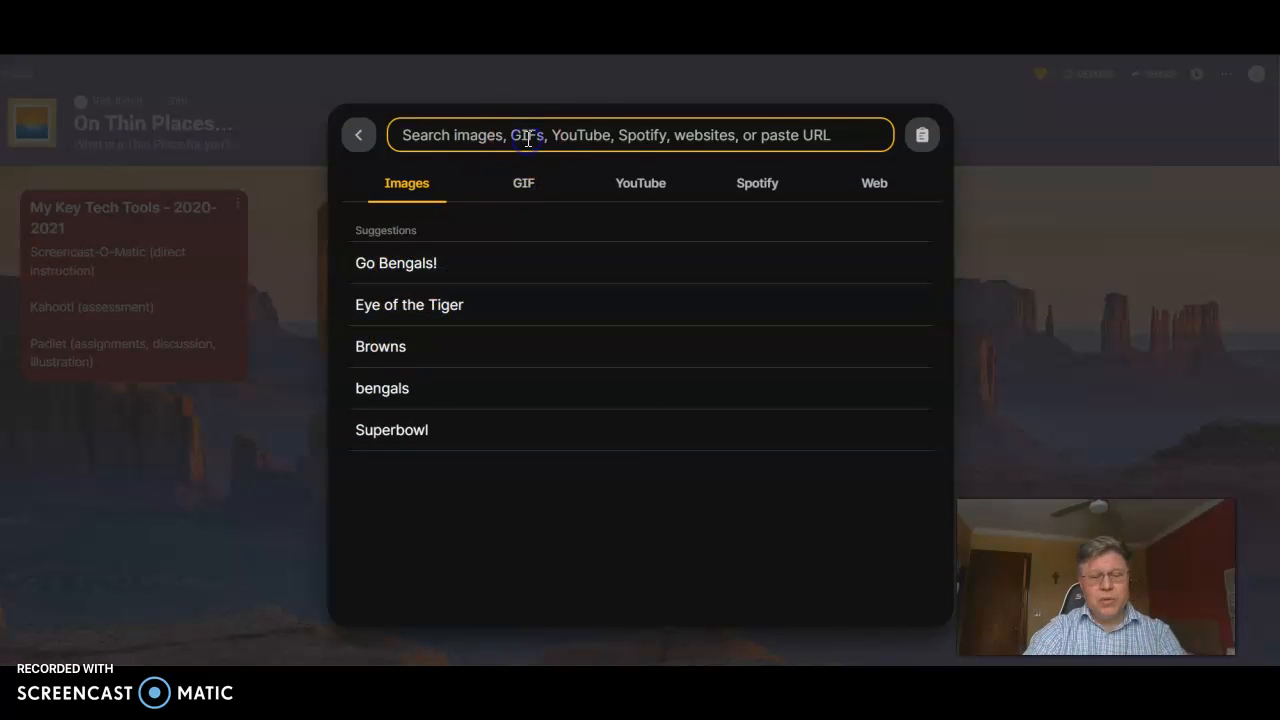
text(bengals)
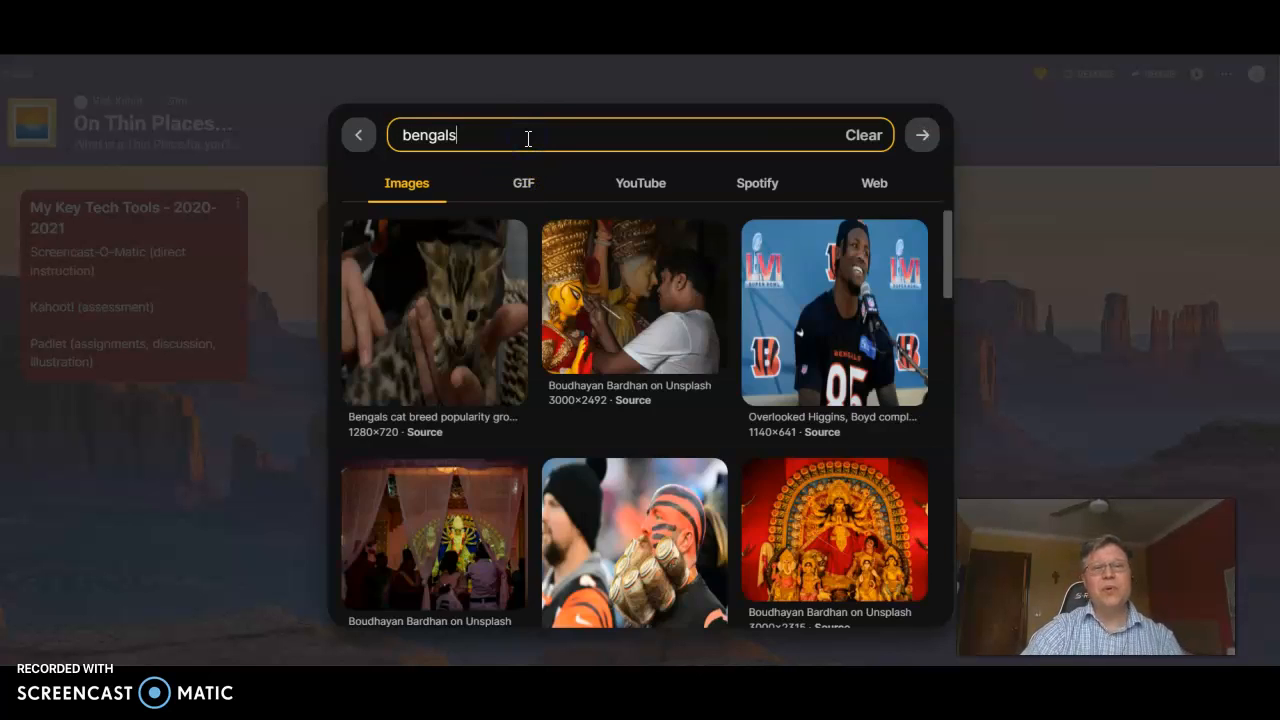
scroll(700, 460, down, 10)
click(637, 445)
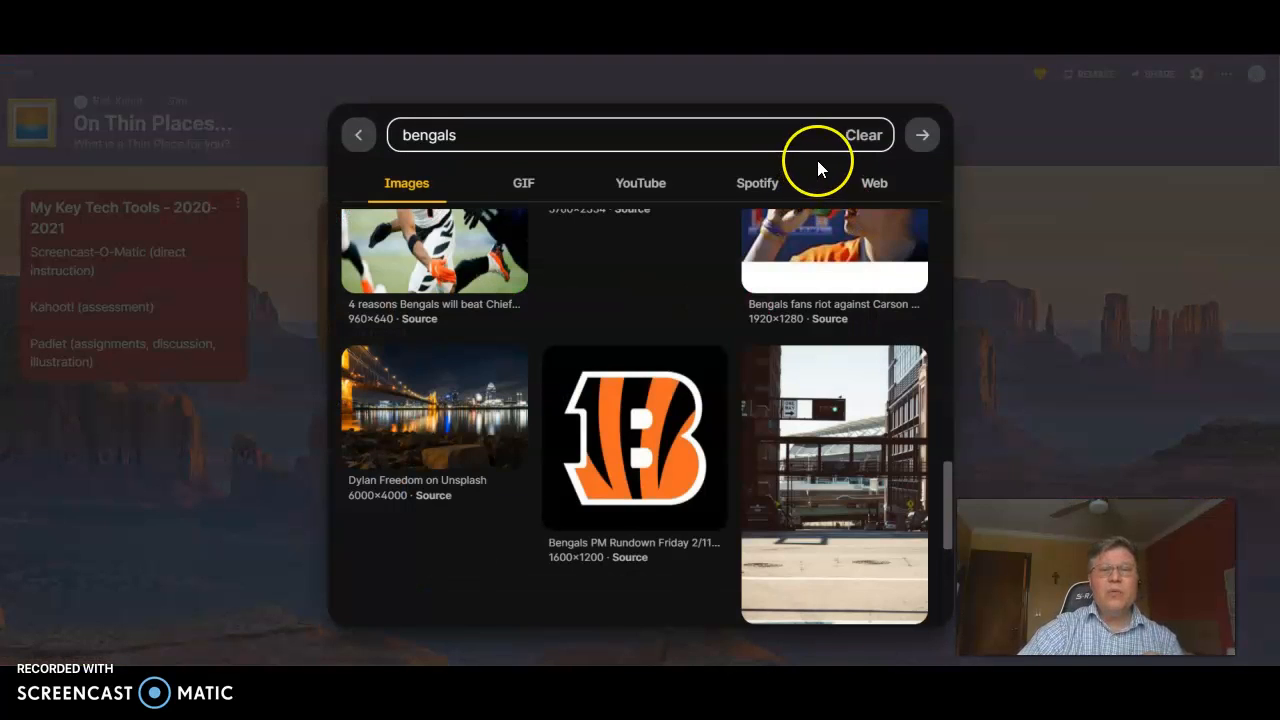
click(656, 421)
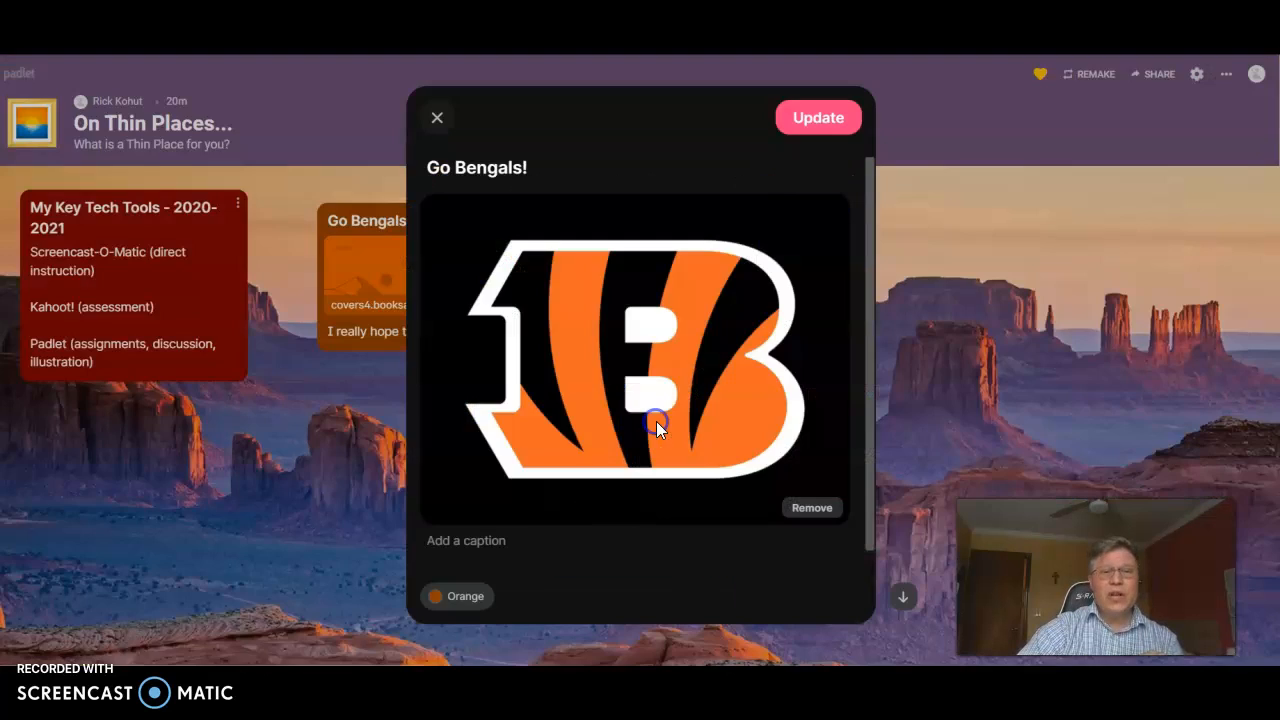
click(820, 124)
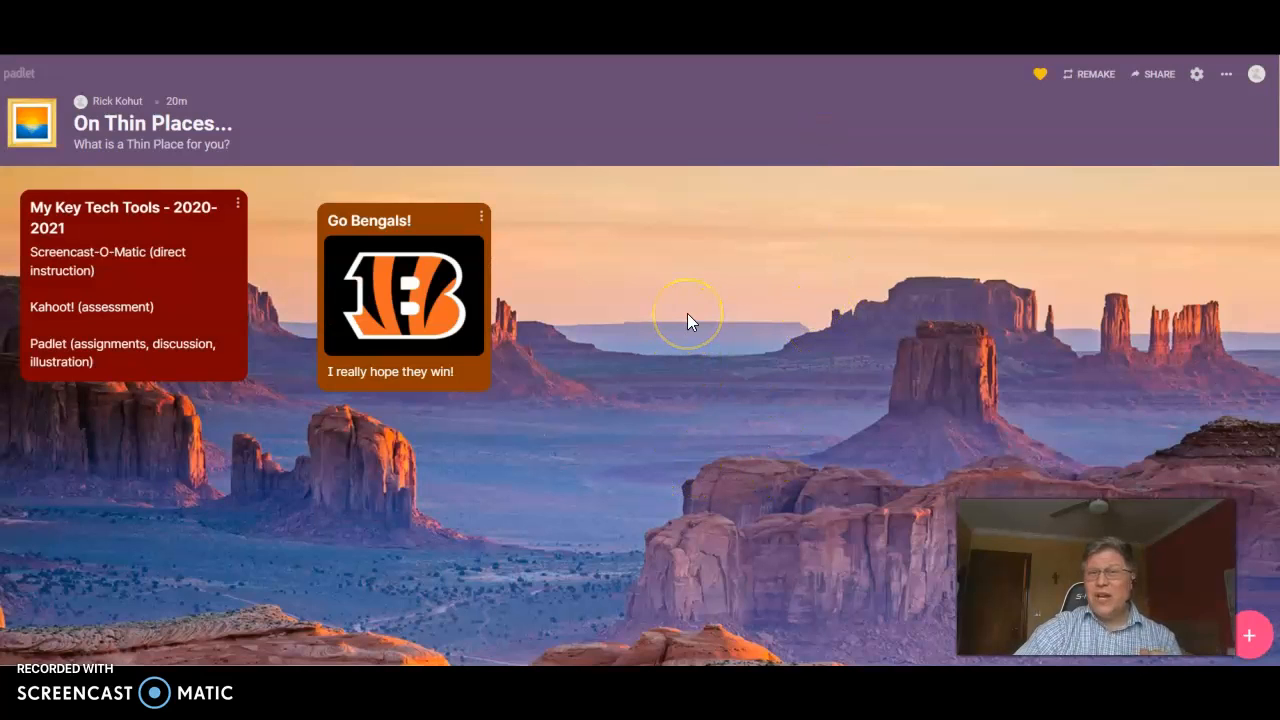
Step: Start a new post on the empty area beside the Go Bengals! post with the subject "Eye of Tigers"
double_click(669, 279)
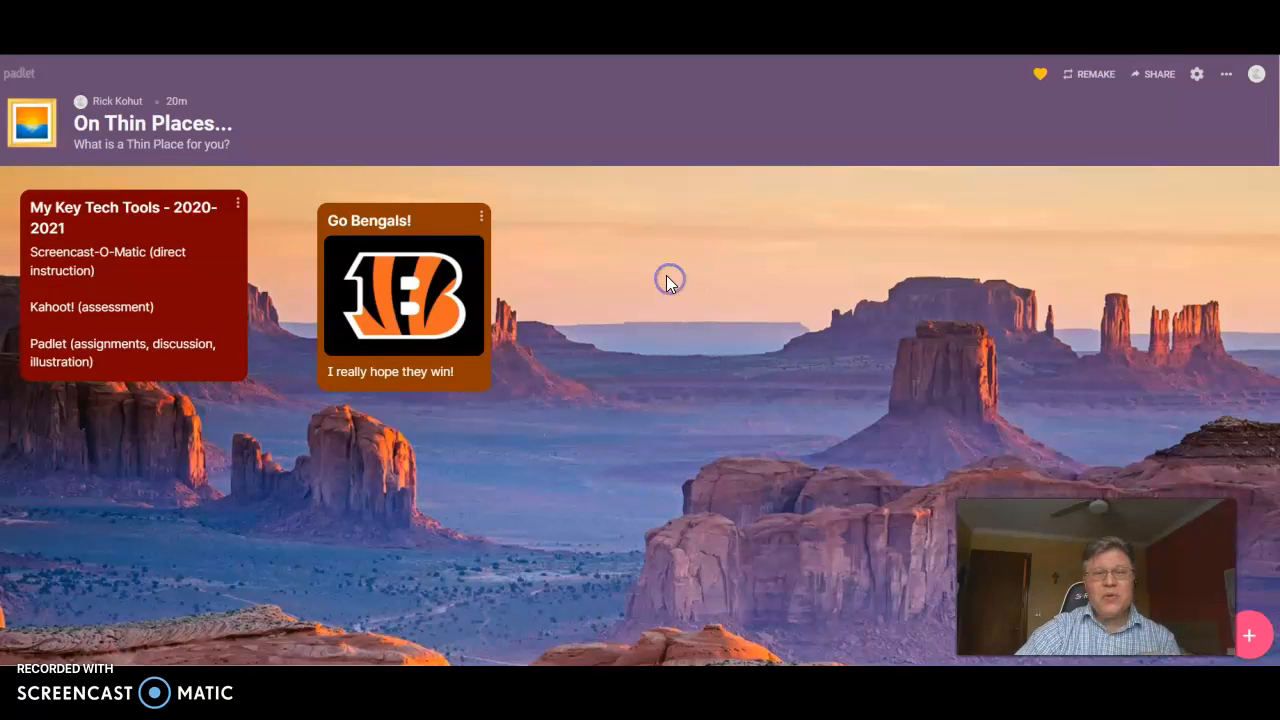
click(504, 196)
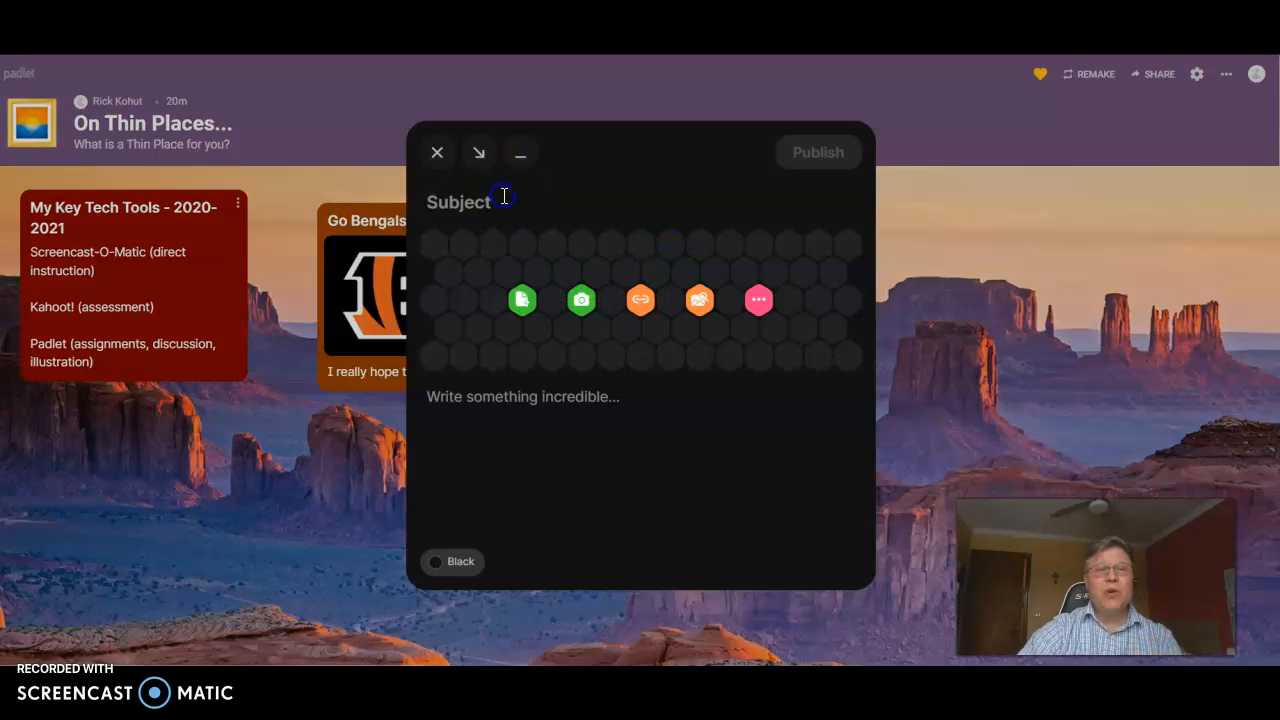
text(Eye )
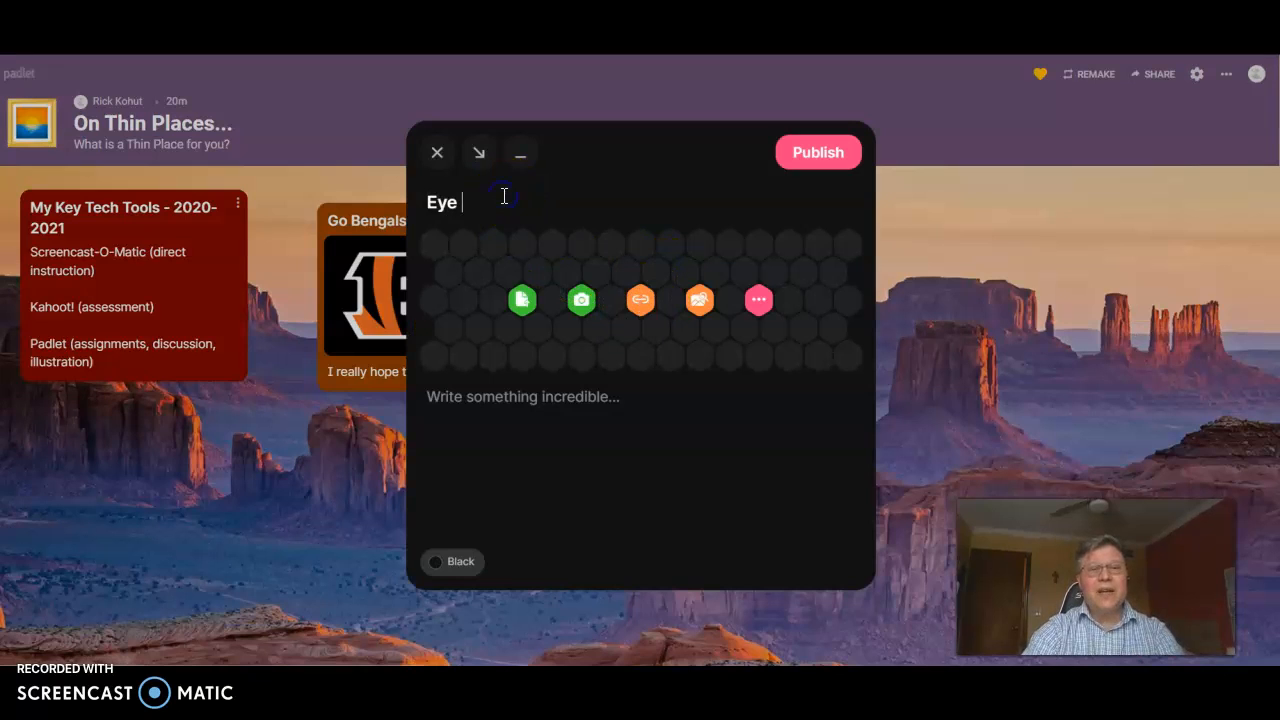
text(of Tigers)
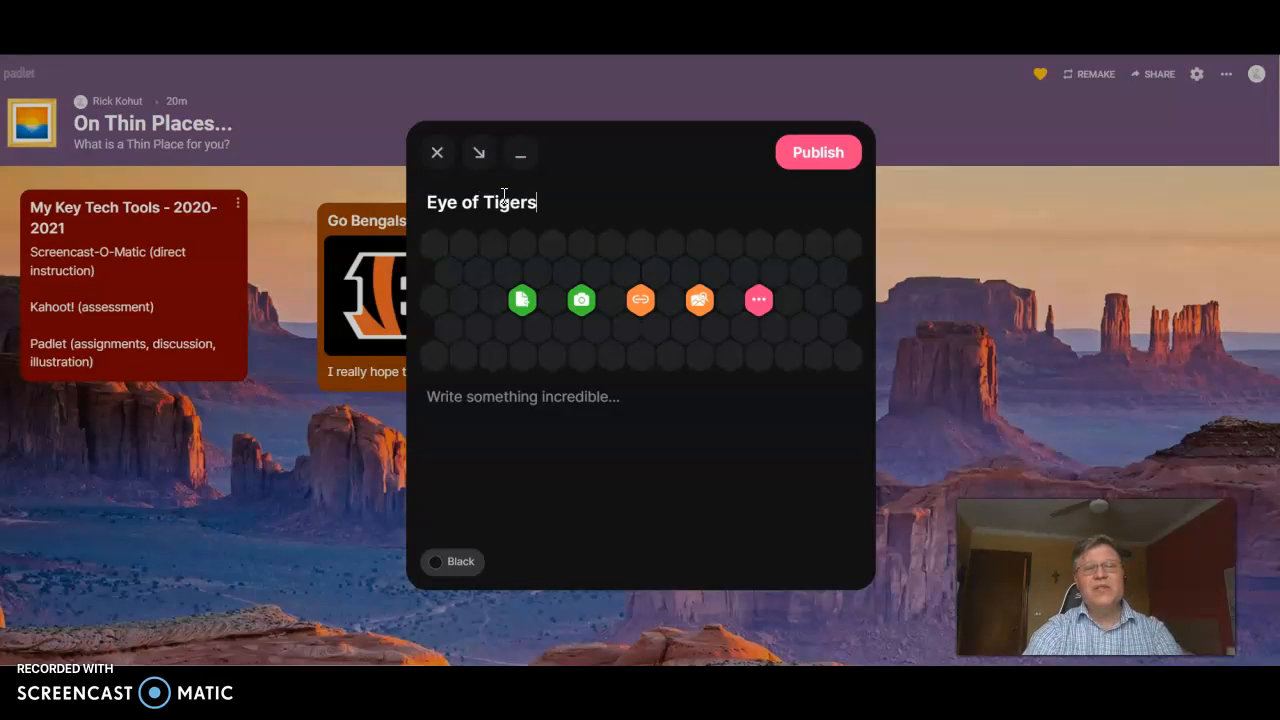
Step: Attach the YouTube video "Survivor - Eye Of The Tiger (Official HD Video)" from the "Eye of Tigers" suggestion and publish the post
click(645, 298)
click(427, 542)
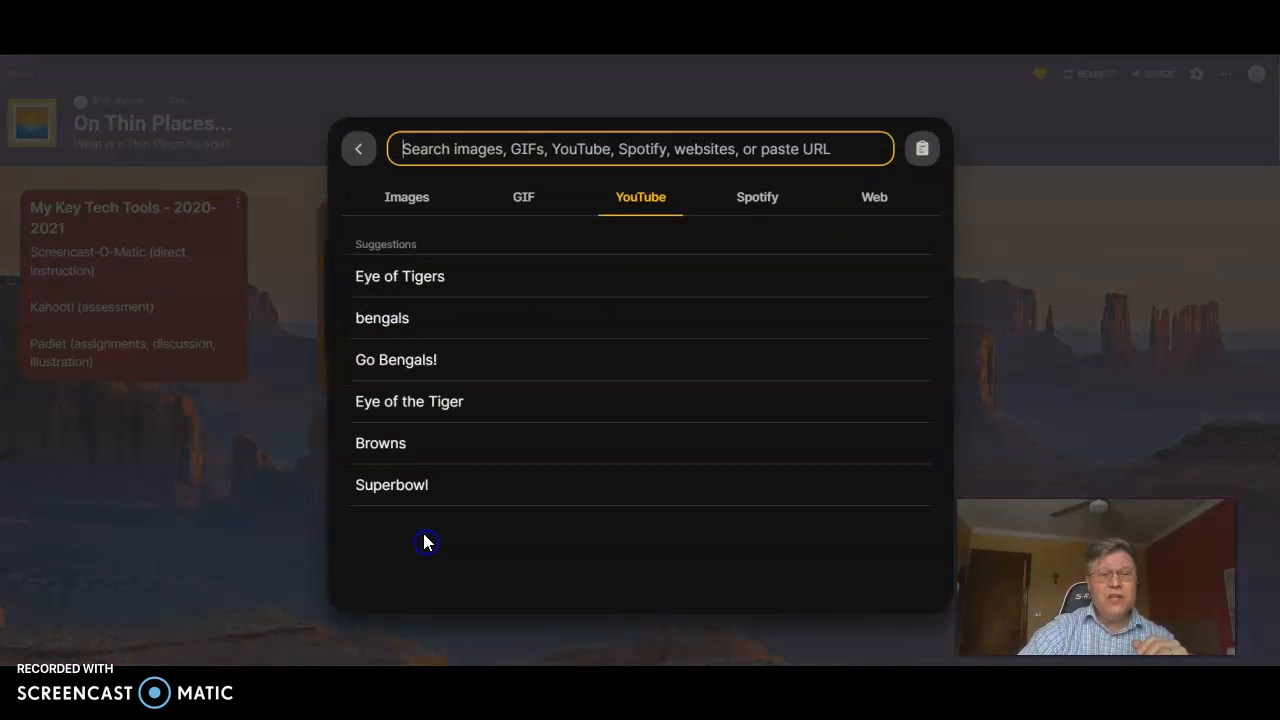
click(445, 272)
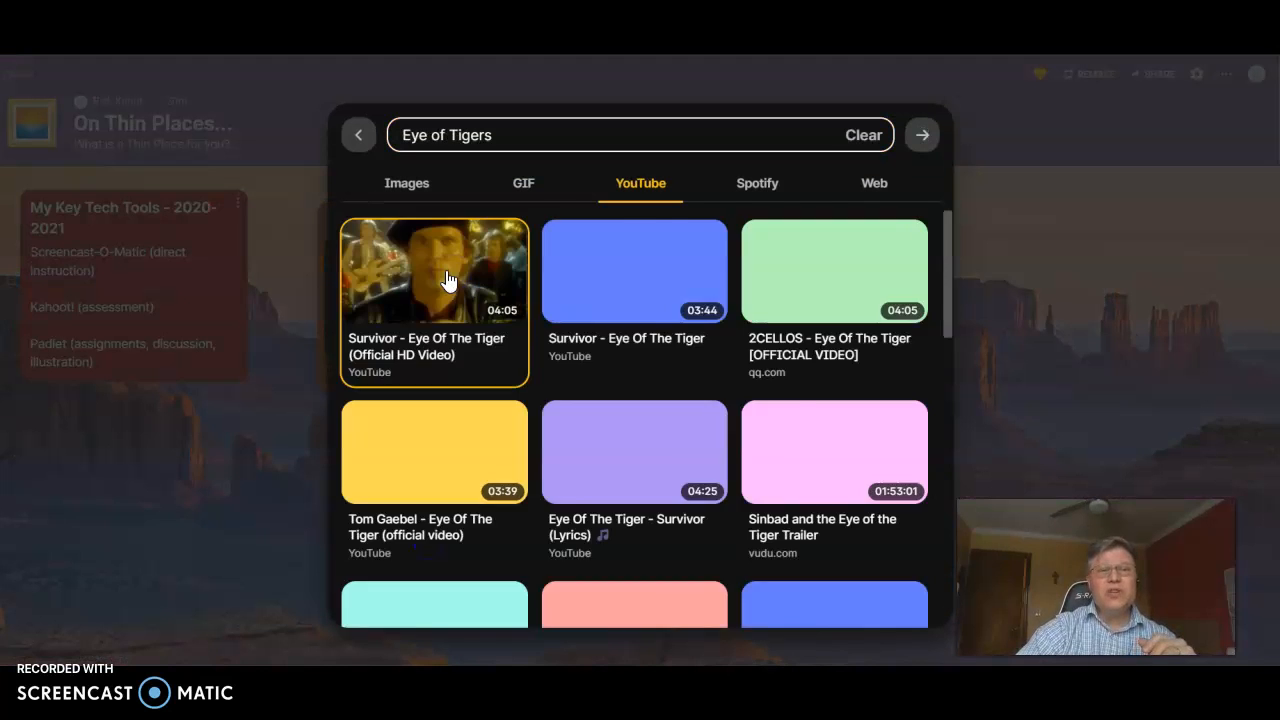
click(443, 275)
click(799, 117)
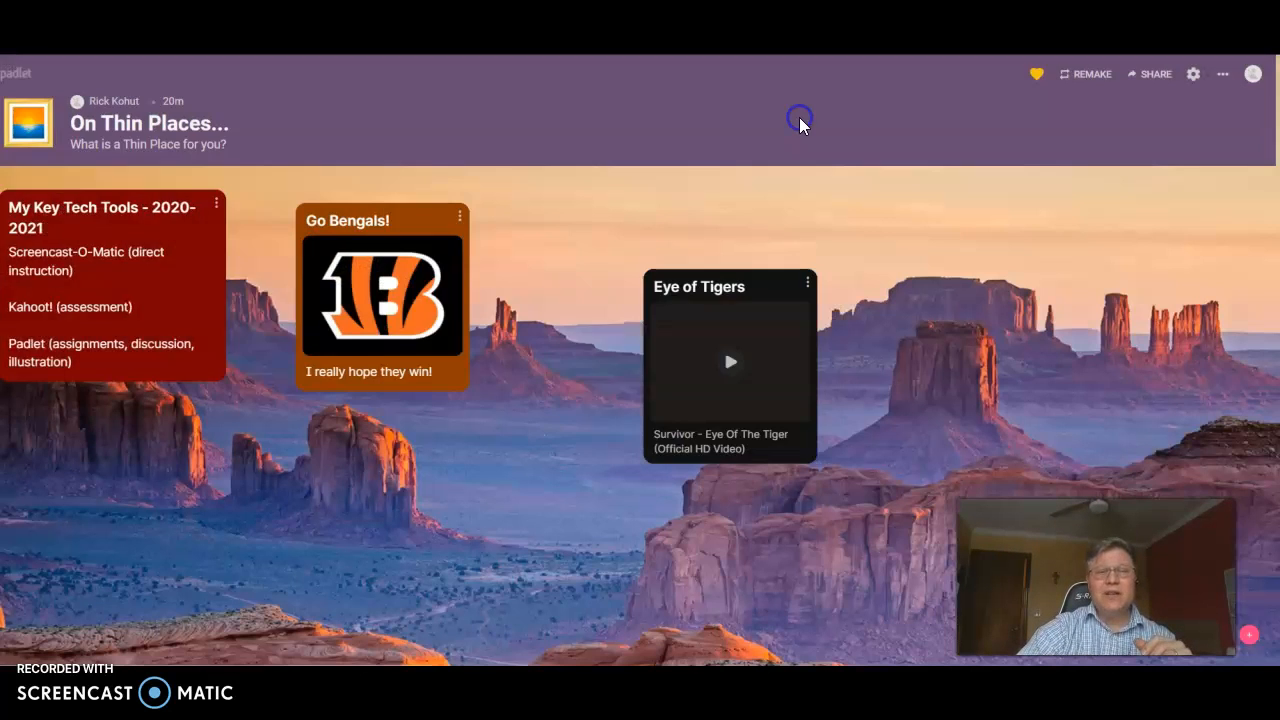
Step: Move the Eye of Tigers post closer to the Go Bengals! post, play its video briefly and pause it
drag(683, 271, 565, 220)
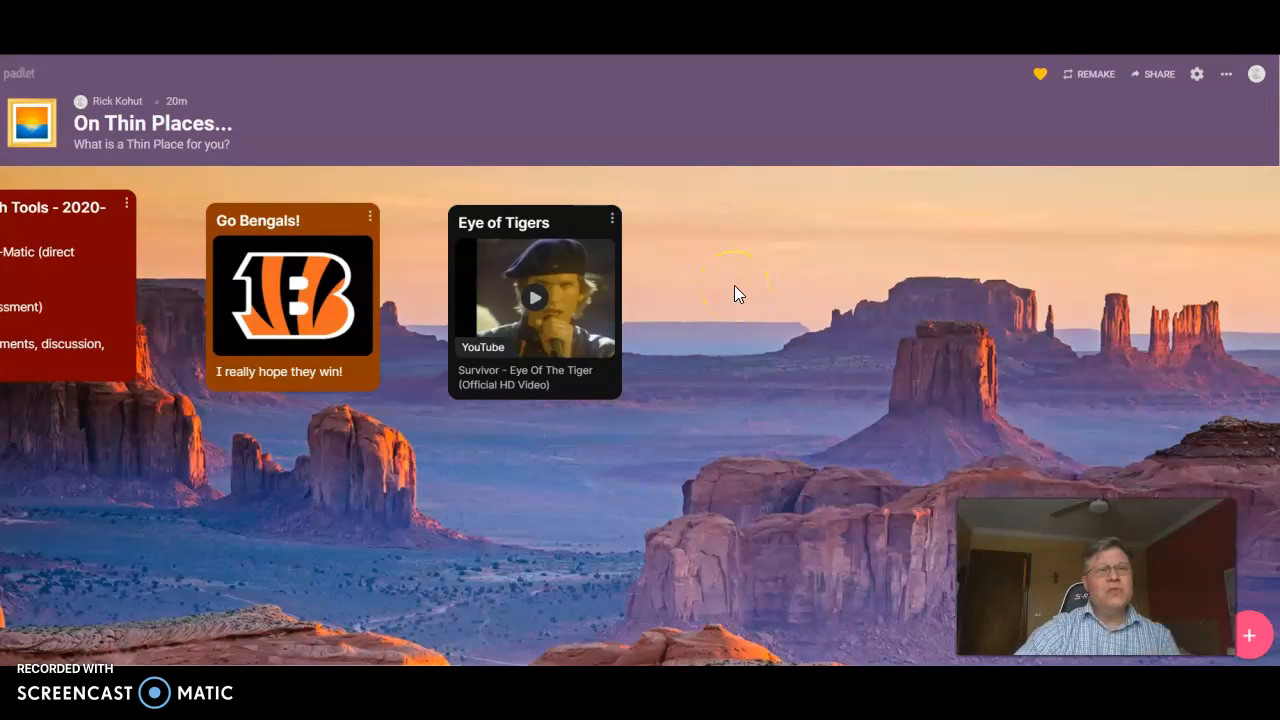
click(535, 305)
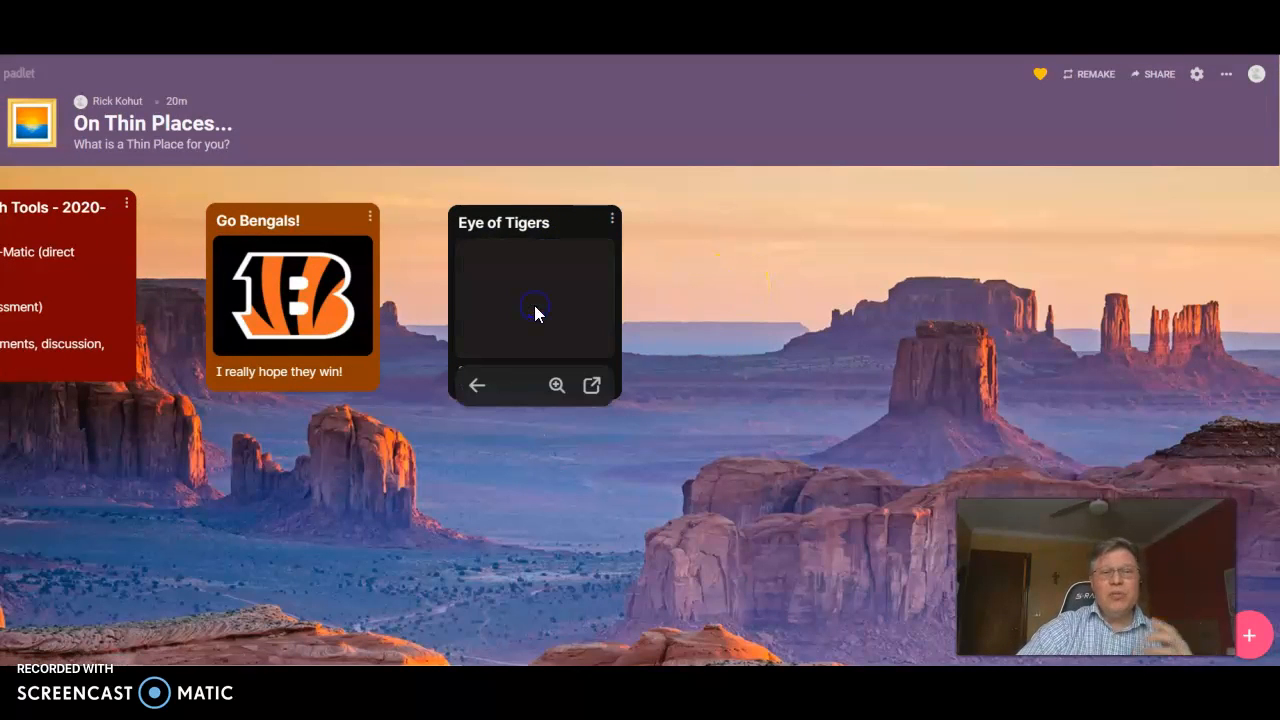
click(485, 344)
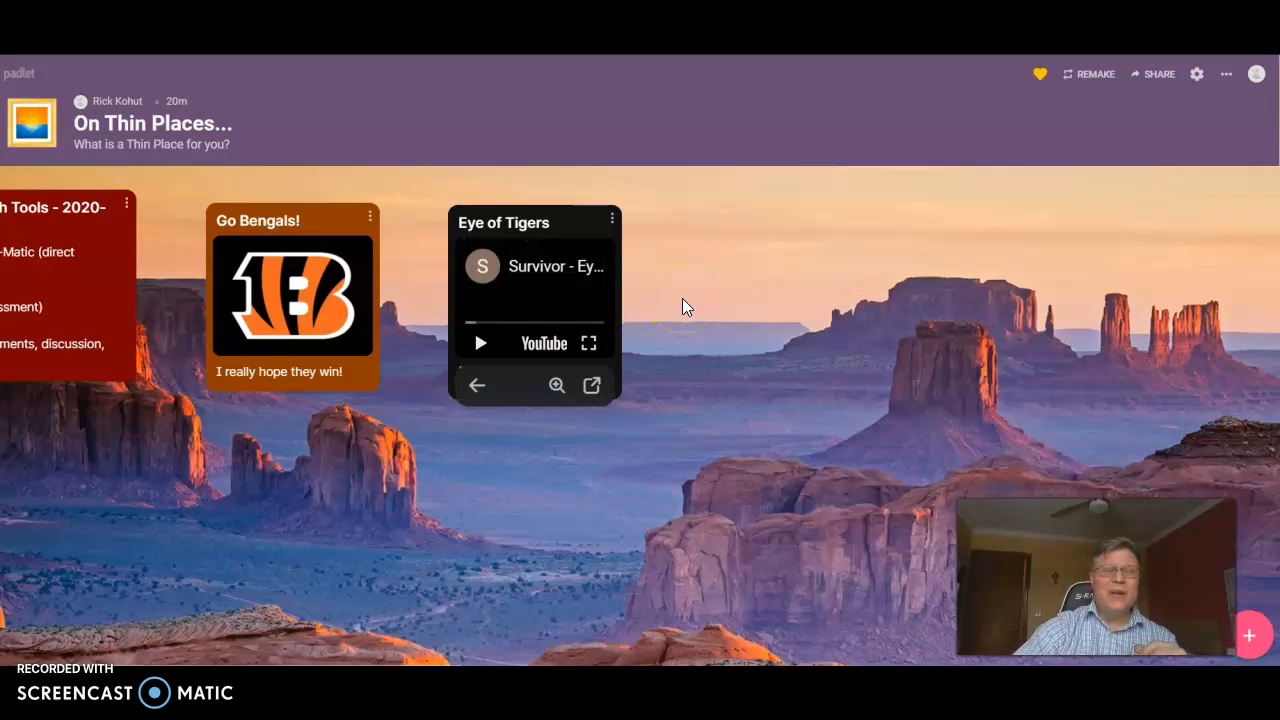
Step: Reposition the Go Bengals! and Eye of Tigers posts so their tops roughly line up with a gap between them
drag(308, 220, 342, 206)
drag(575, 224, 671, 231)
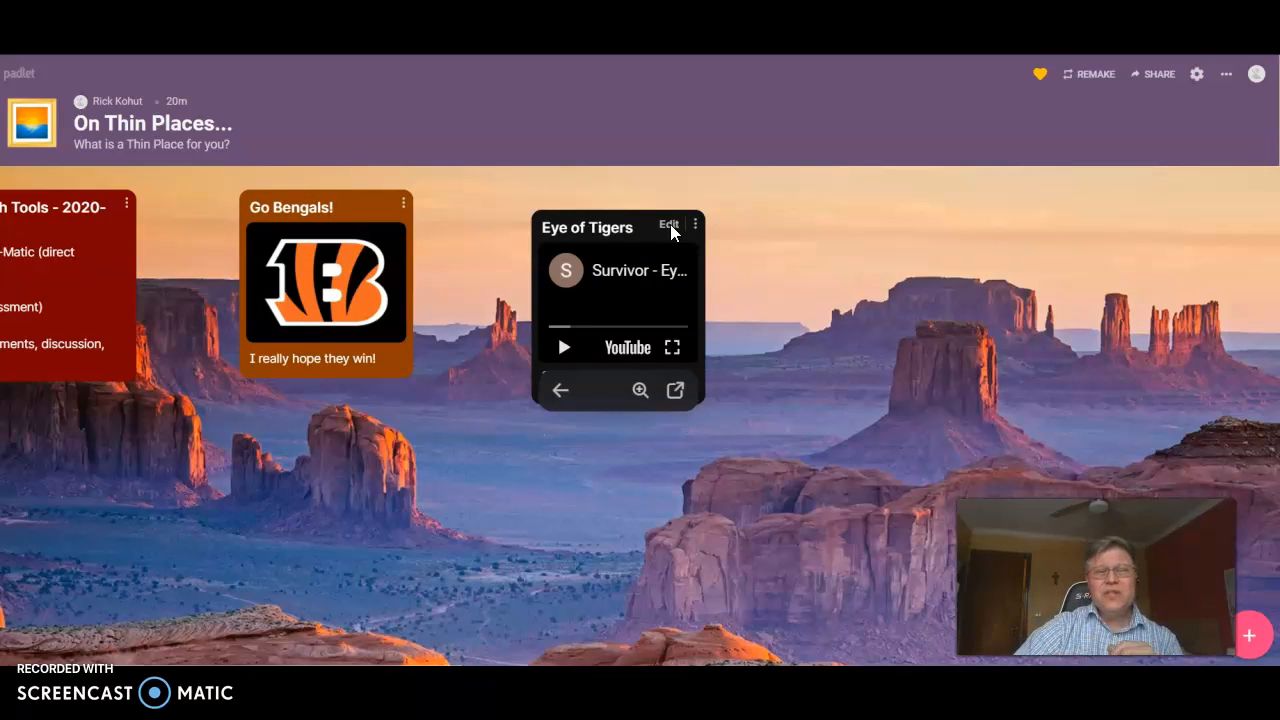
click(620, 230)
drag(607, 189, 606, 214)
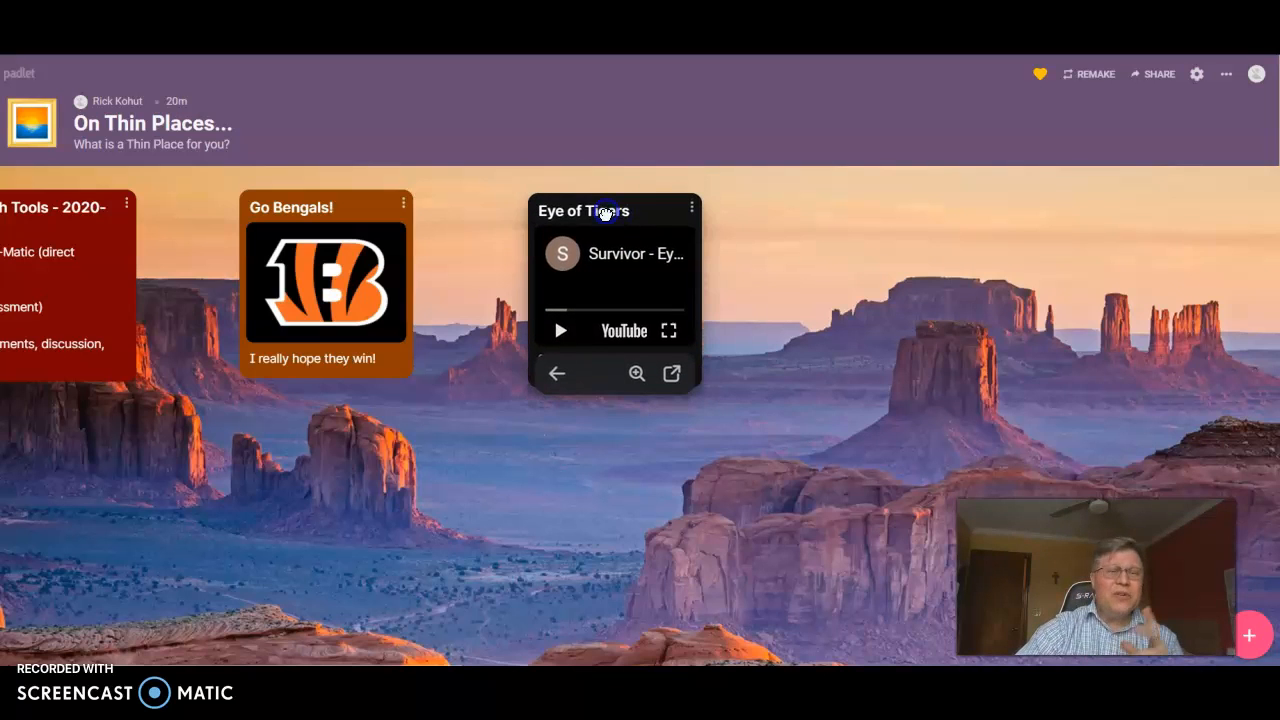
Step: Connect the Go Bengals! post to the Eye of Tigers post with the label "Go Bengals!" and level the Eye of Tigers post with it
click(403, 205)
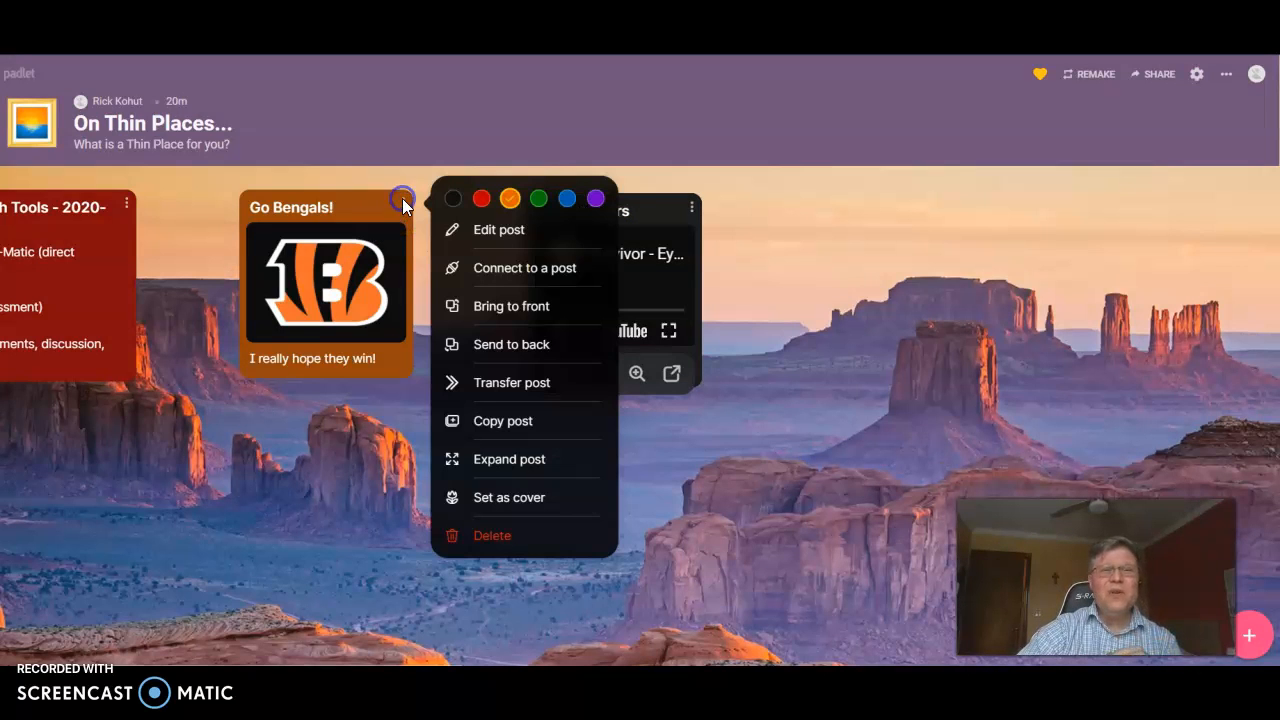
click(494, 268)
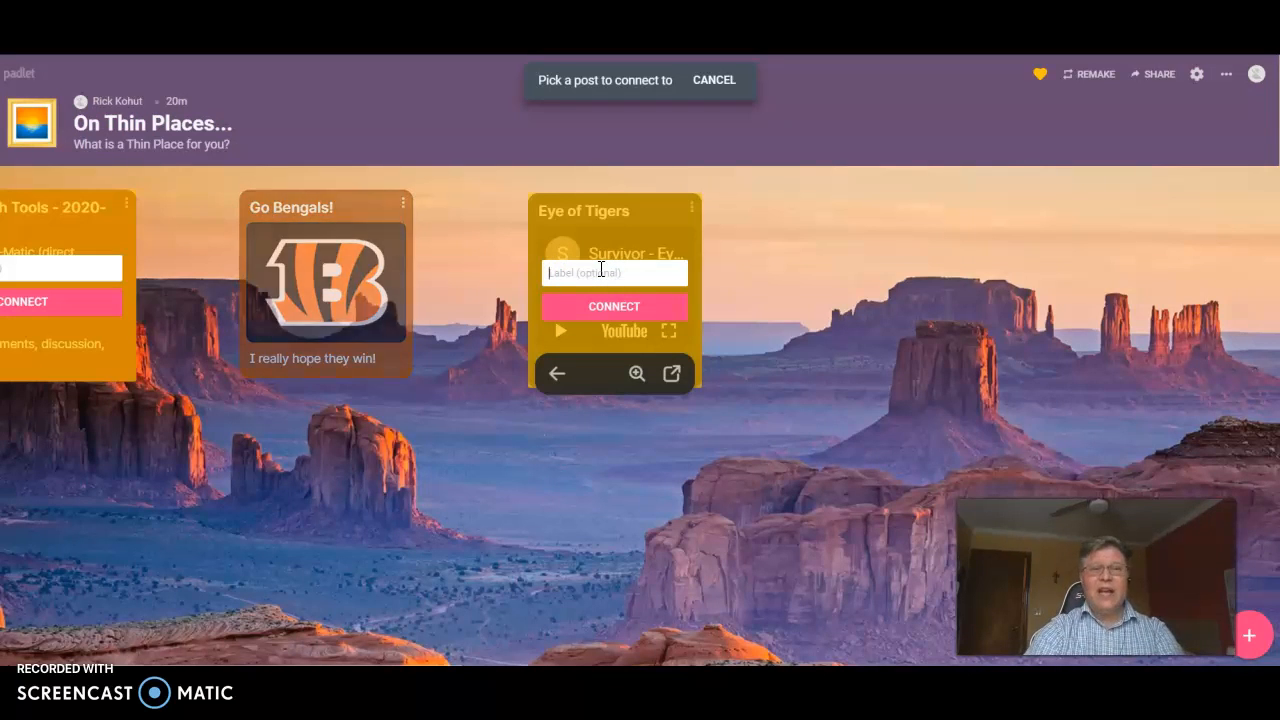
text(Go be)
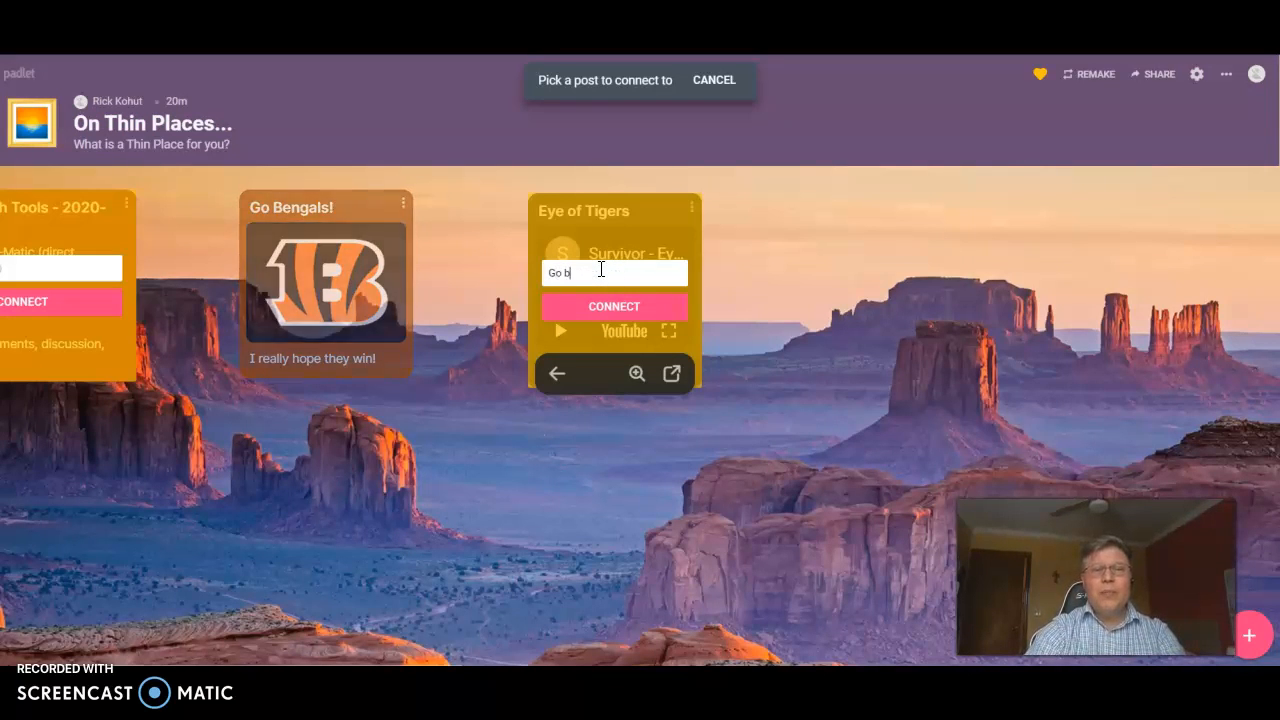
key(BackSpace)
key(BackSpace)
text(Bengel)
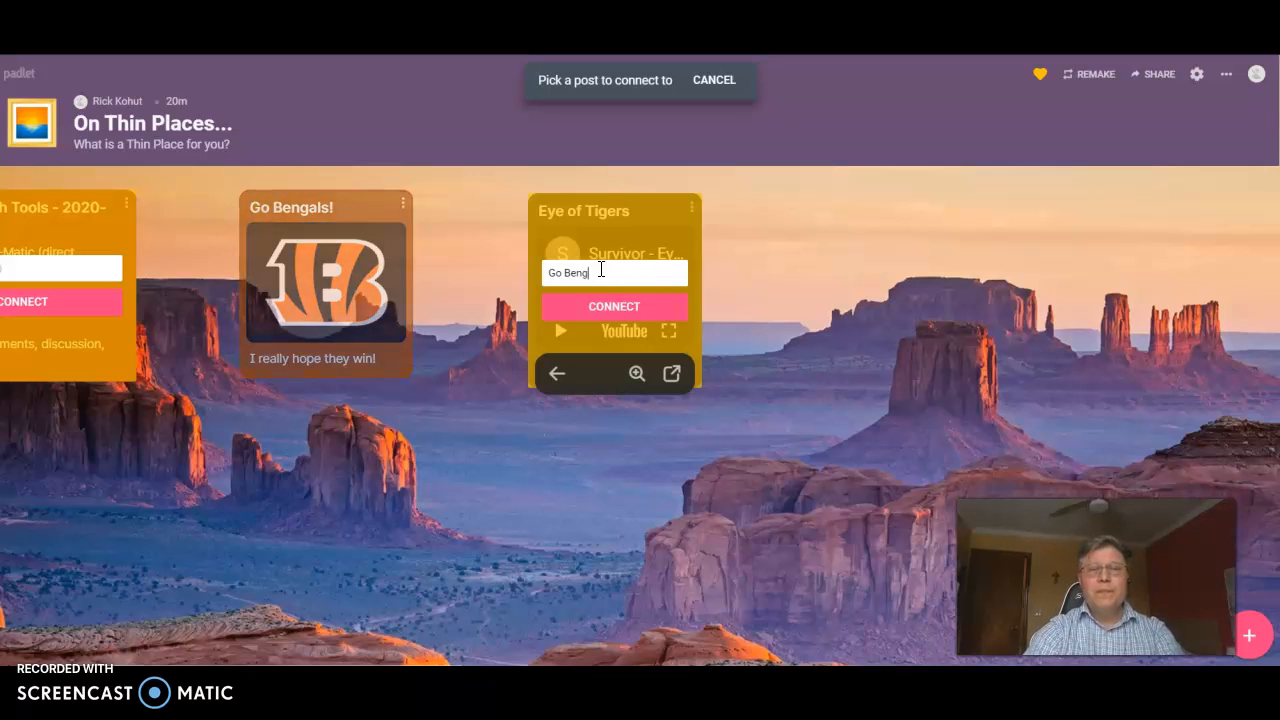
key(BackSpace)
key(BackSpace)
text(als)
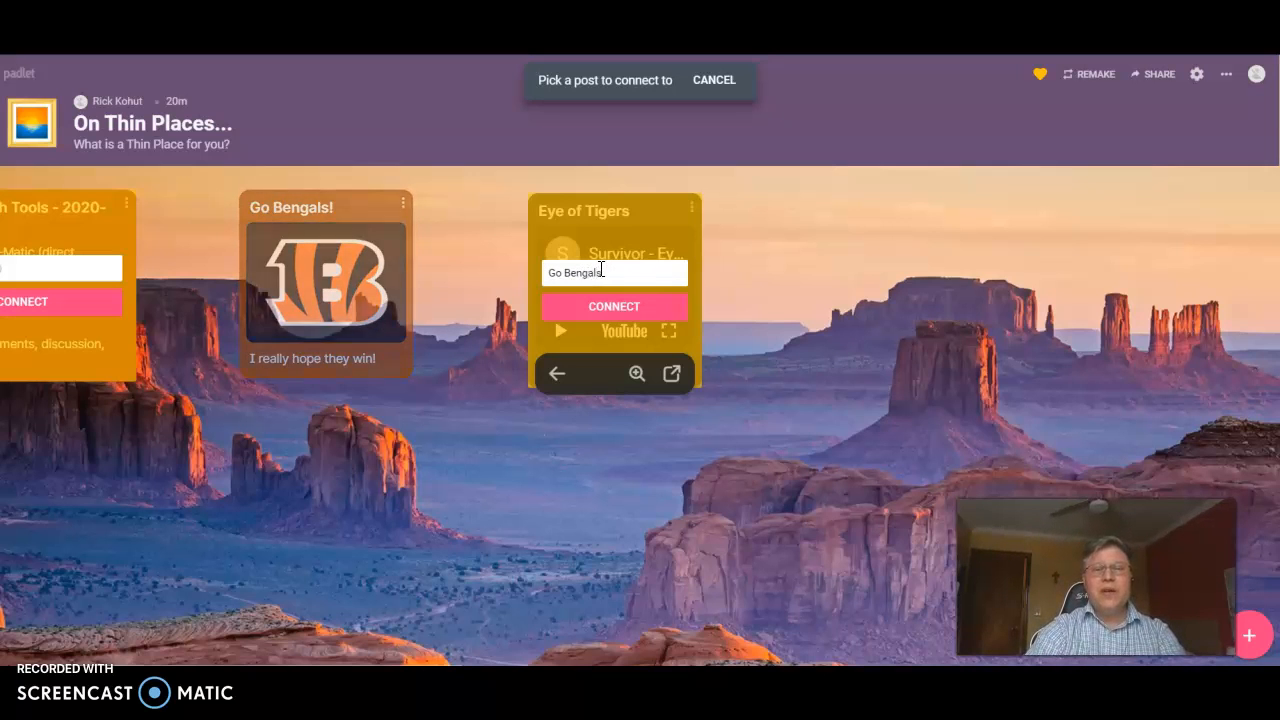
text(!)
click(619, 307)
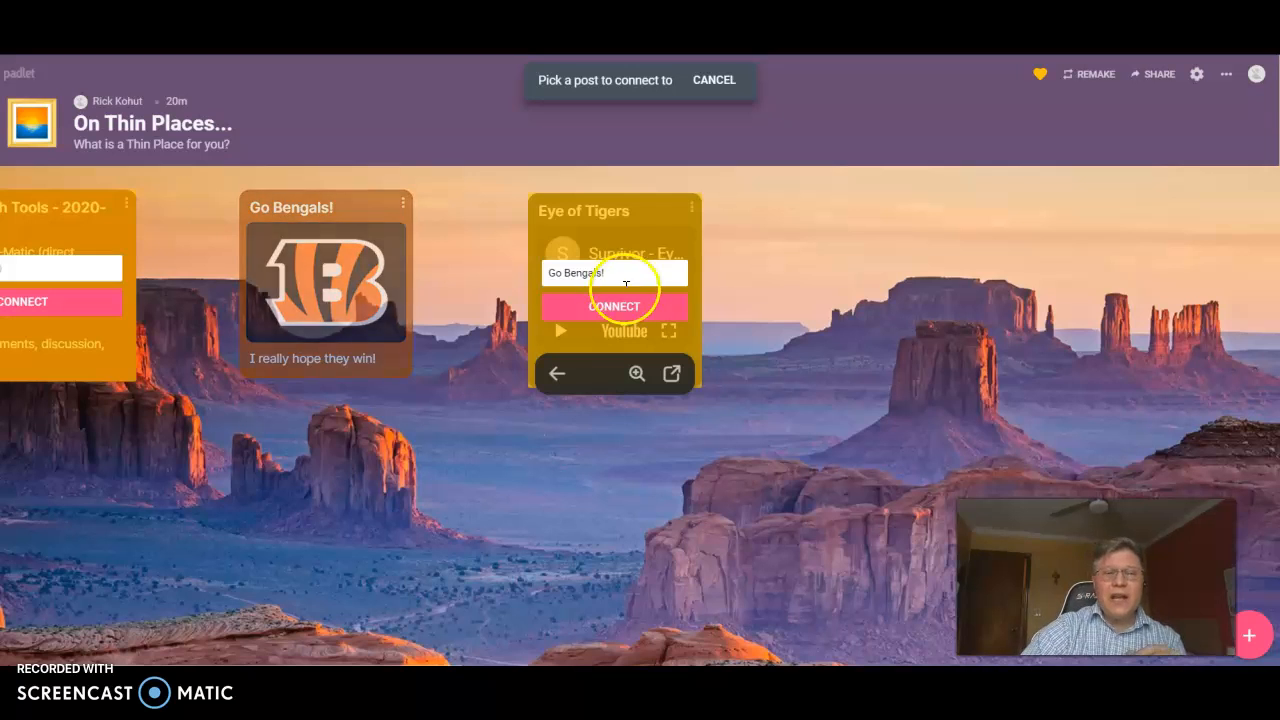
mouse_move(634, 206)
mouse_down()
mouse_move(800, 234)
mouse_move(562, 431)
mouse_move(694, 174)
mouse_move(654, 260)
mouse_move(680, 197)
mouse_move(603, 203)
mouse_move(814, 220)
mouse_move(635, 210)
mouse_up()
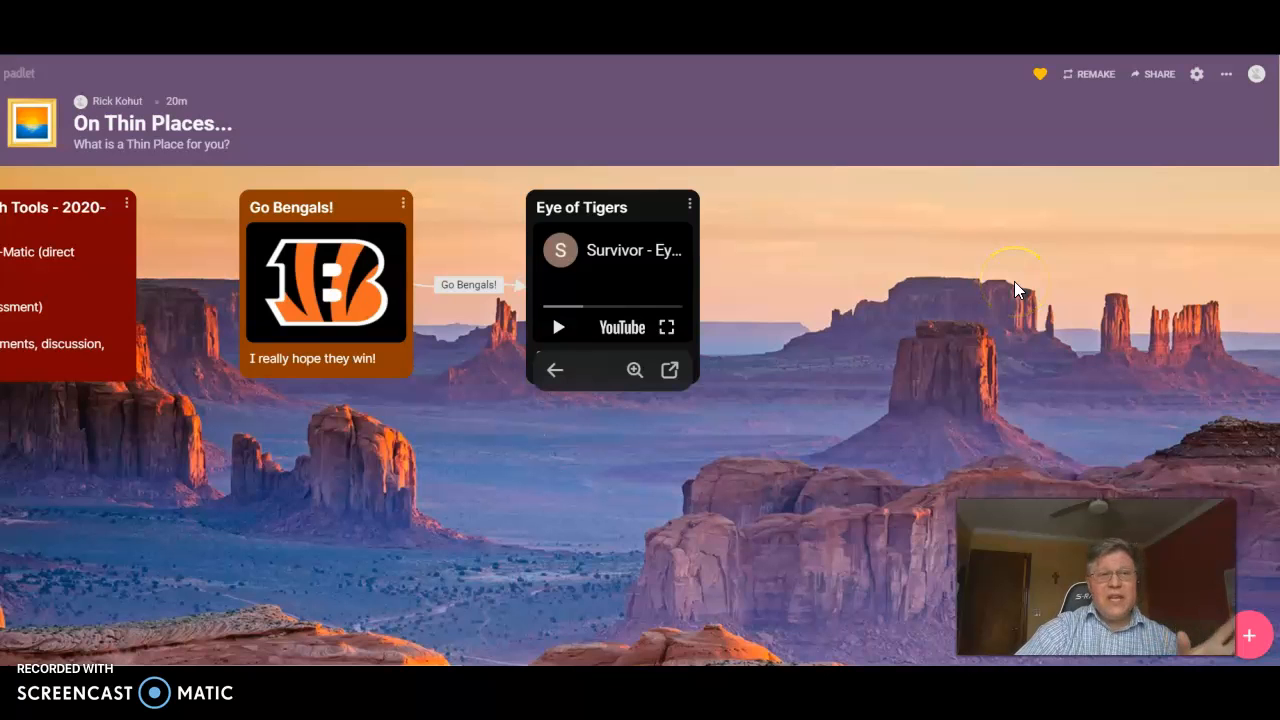
Step: Review the posting and content filtering options in the board's settings, then close them
click(1197, 74)
scroll(1140, 200, down, 5)
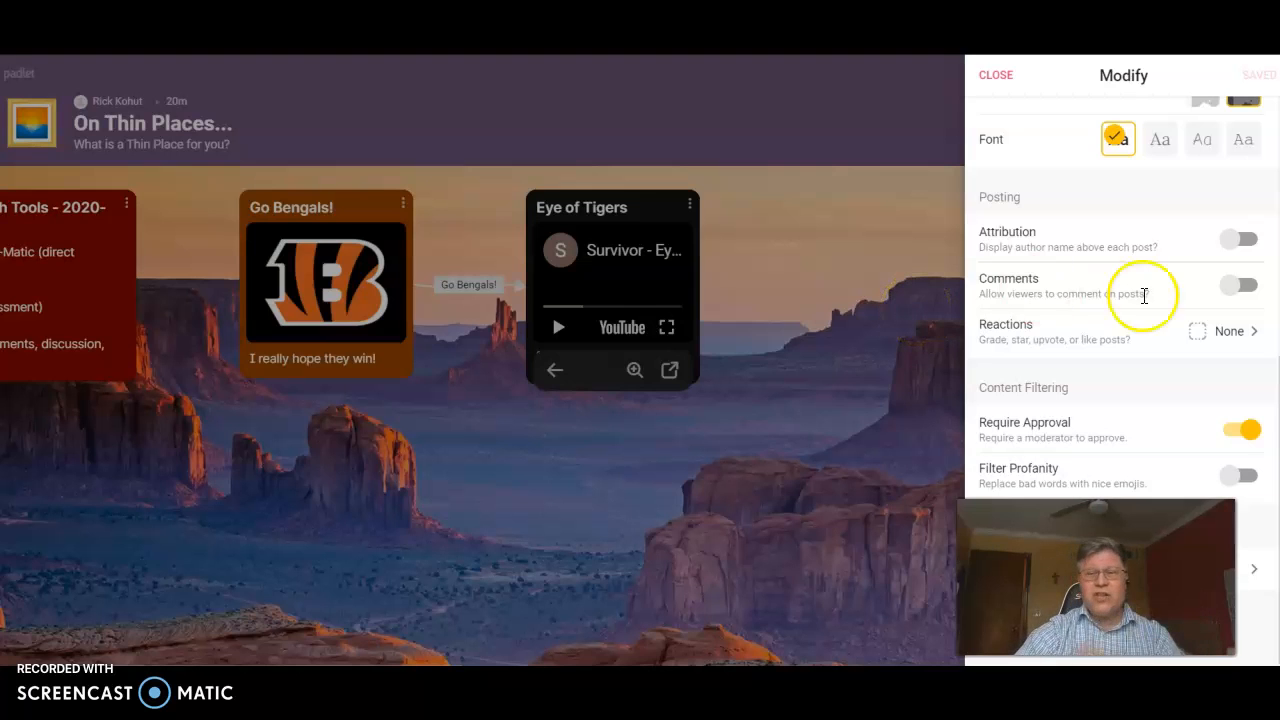
click(996, 76)
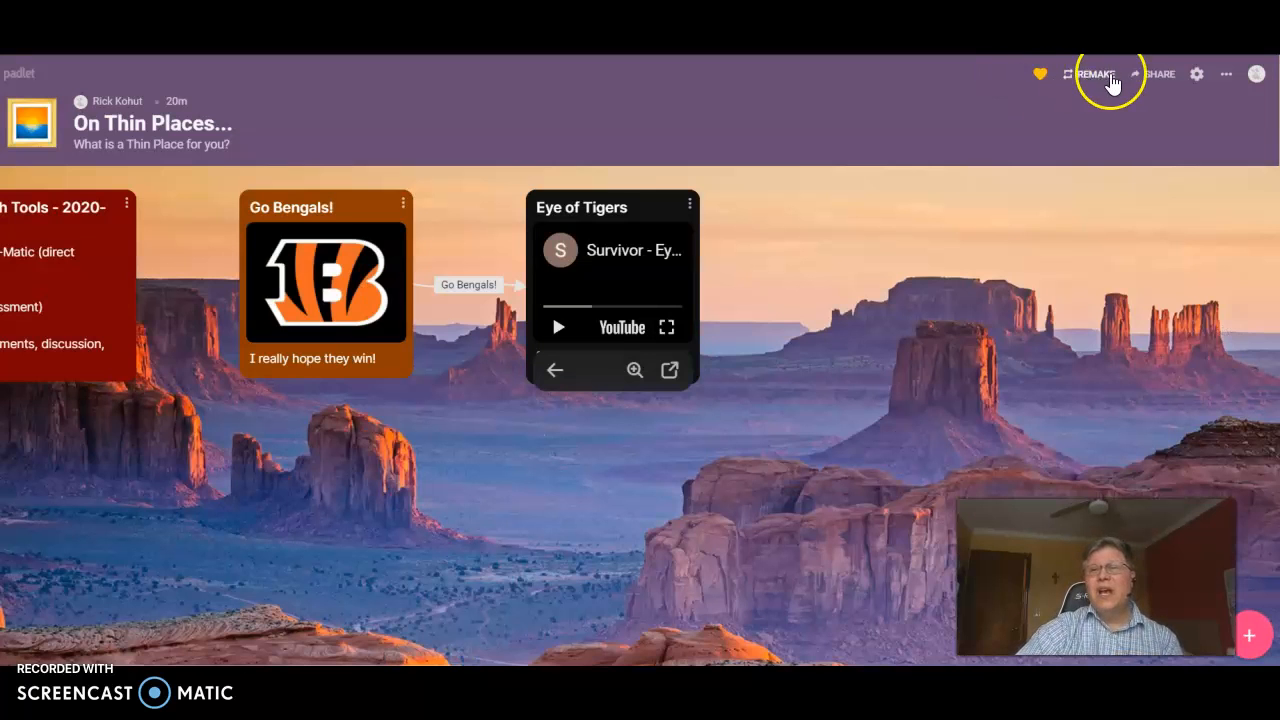
Step: Review the board's privacy, sharing and export options, then close them
click(1152, 78)
scroll(1133, 220, down, 5)
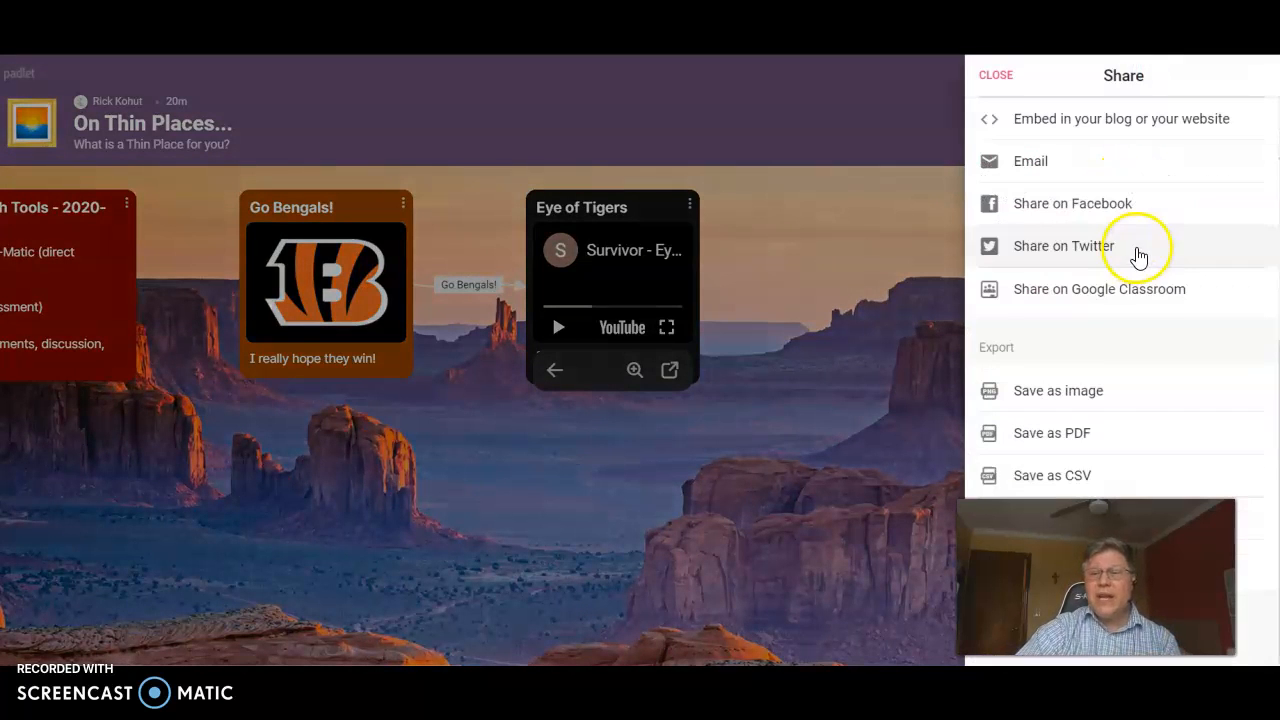
scroll(1086, 429, up, 3)
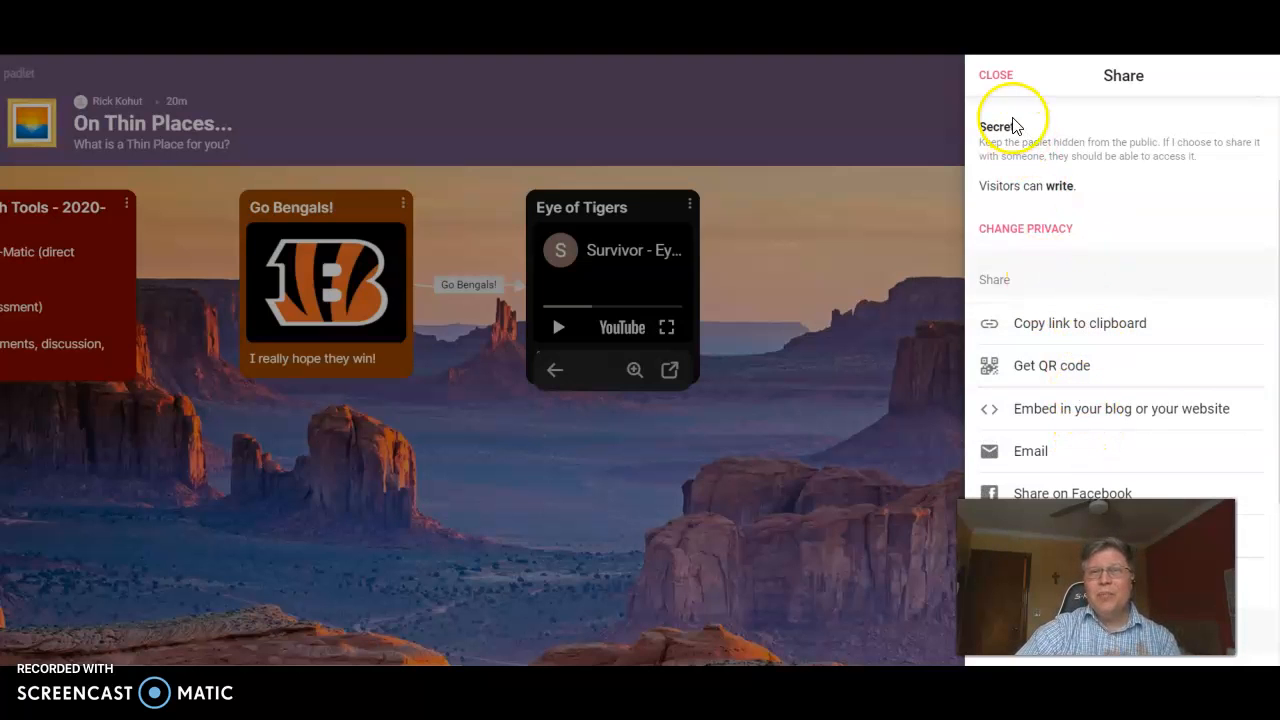
click(997, 77)
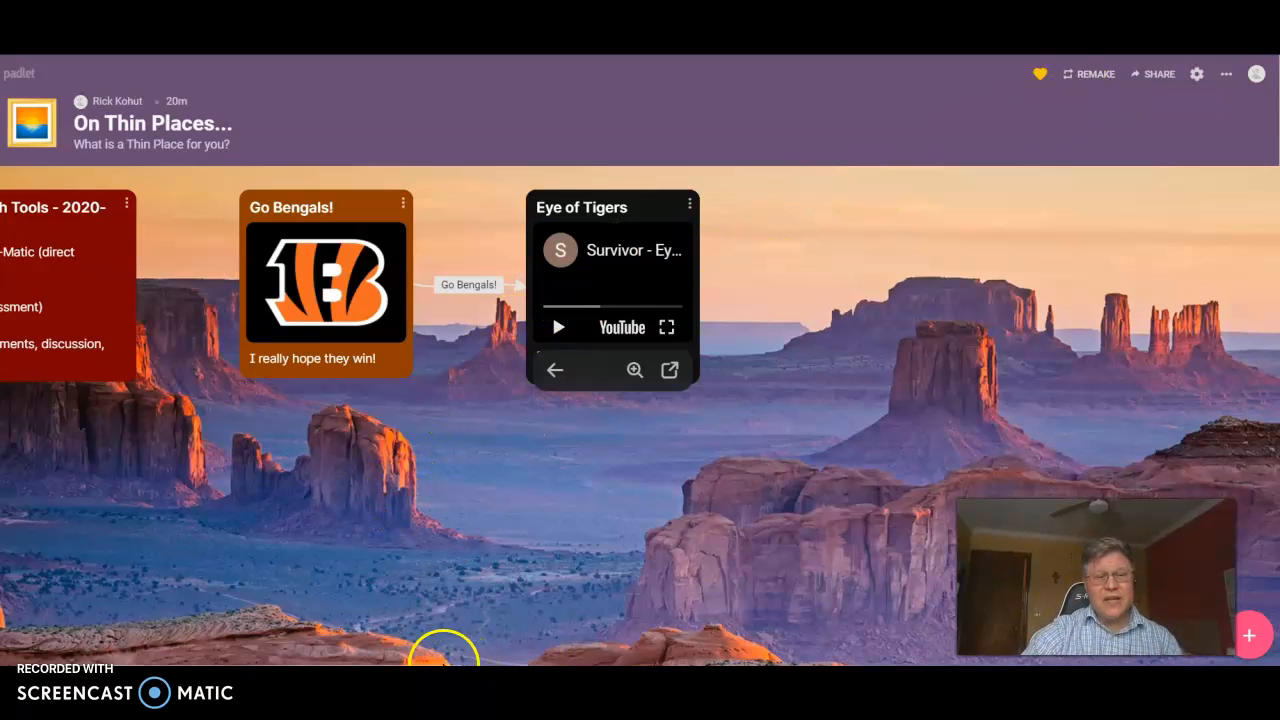
Step: Examine the connected numbered posts farther down the board and view the Iona, Scotland photo enlarged
scroll(400, 658, left, 1)
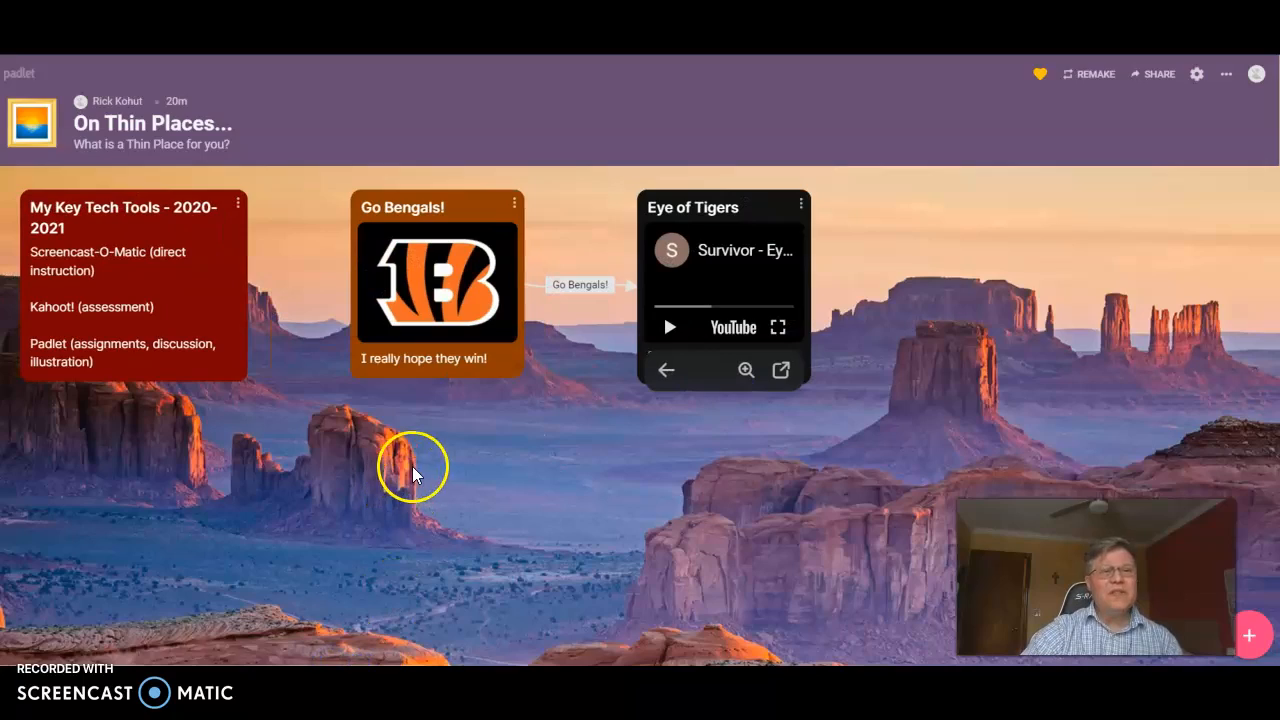
scroll(471, 498, down, 5)
scroll(520, 470, up, 1)
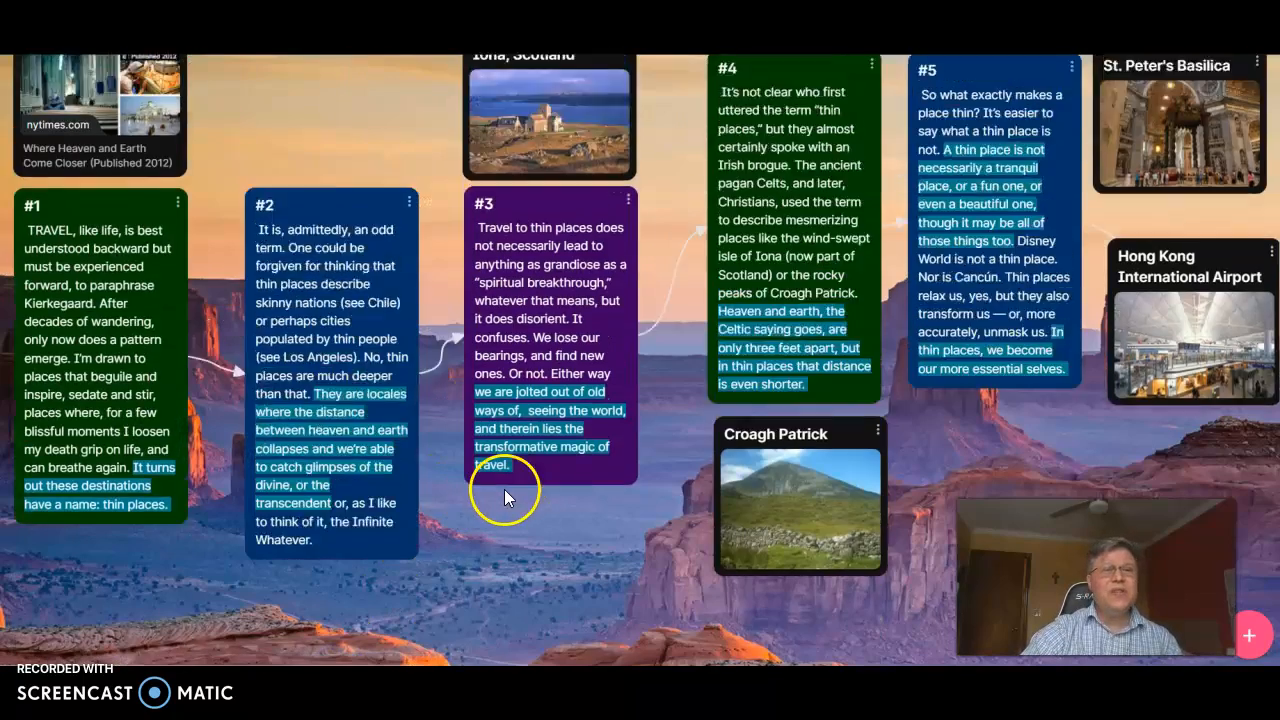
scroll(504, 489, up, 3)
scroll(491, 480, down, 1)
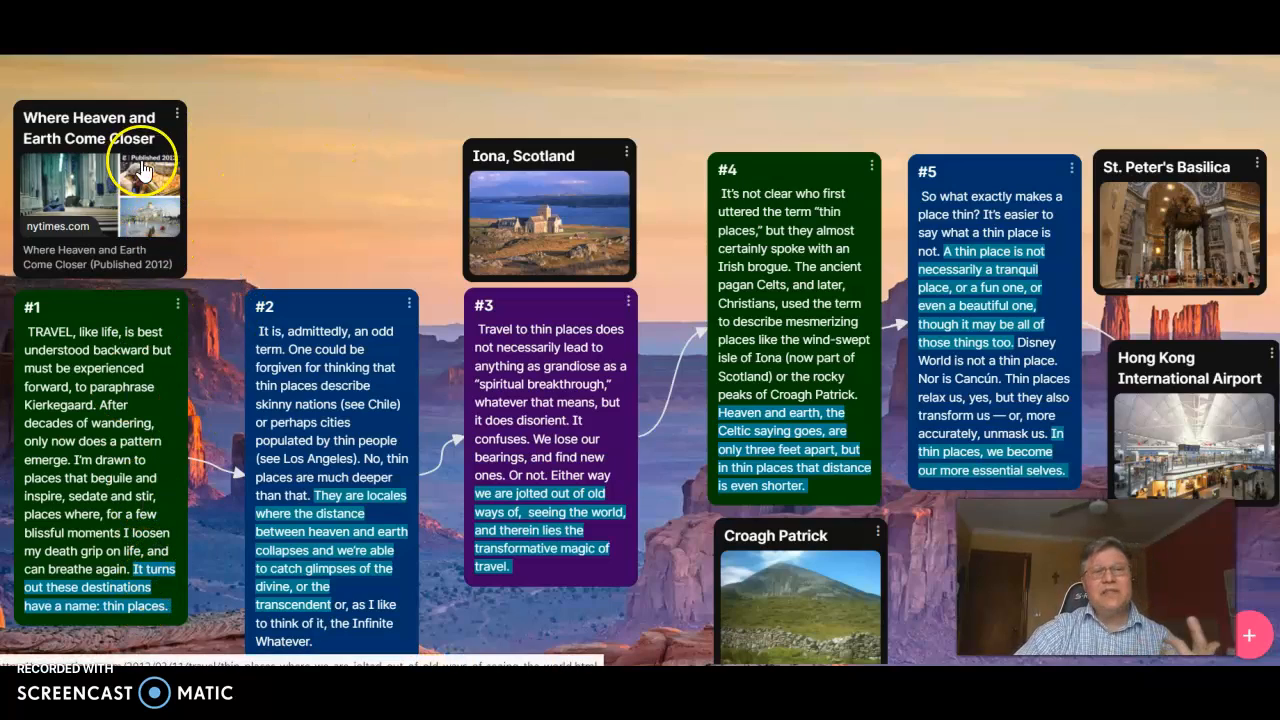
click(513, 190)
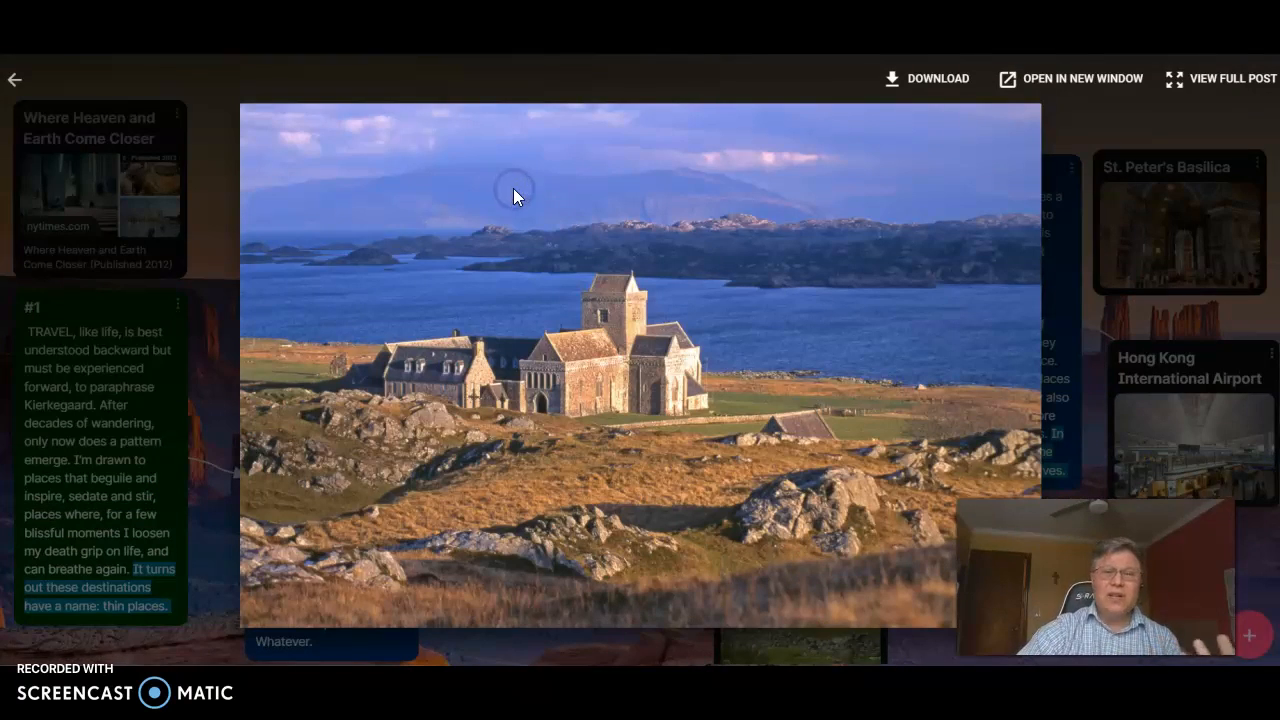
click(15, 79)
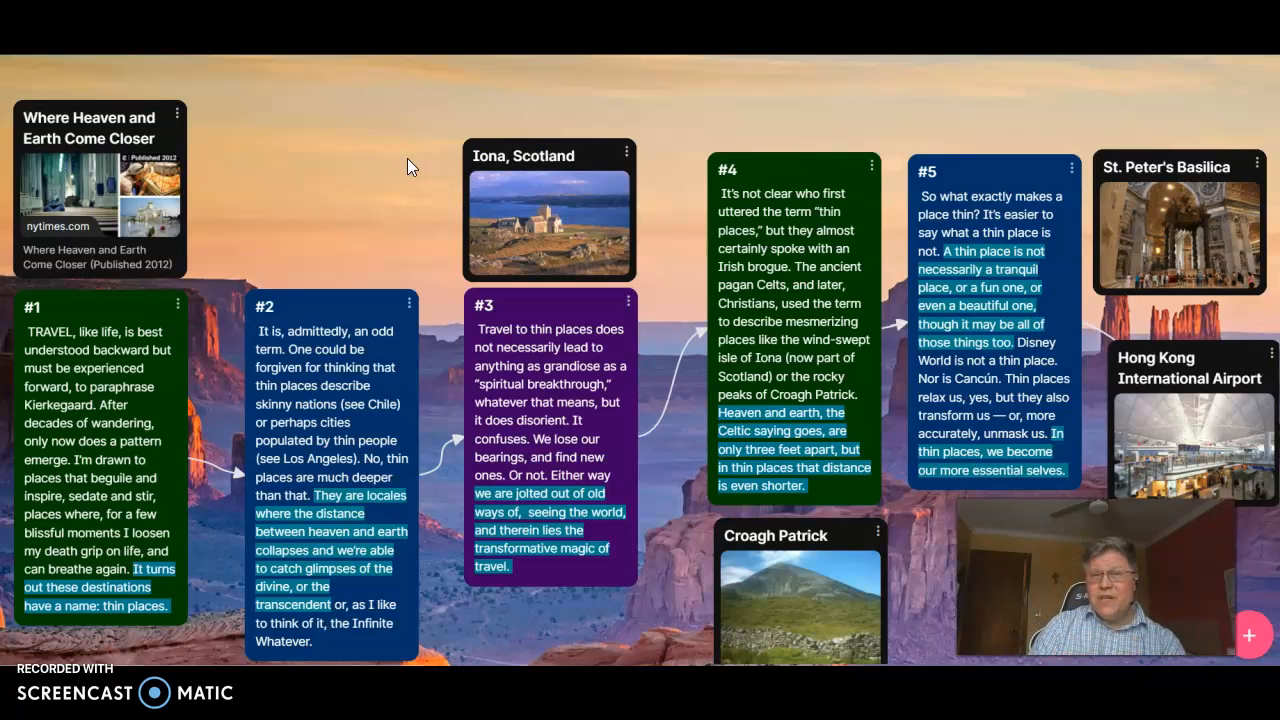
Step: Return to the start of the board and switch to the "Master - OT (p.81) and NT (p.87) Sections and Books" board
scroll(407, 158, up, 6)
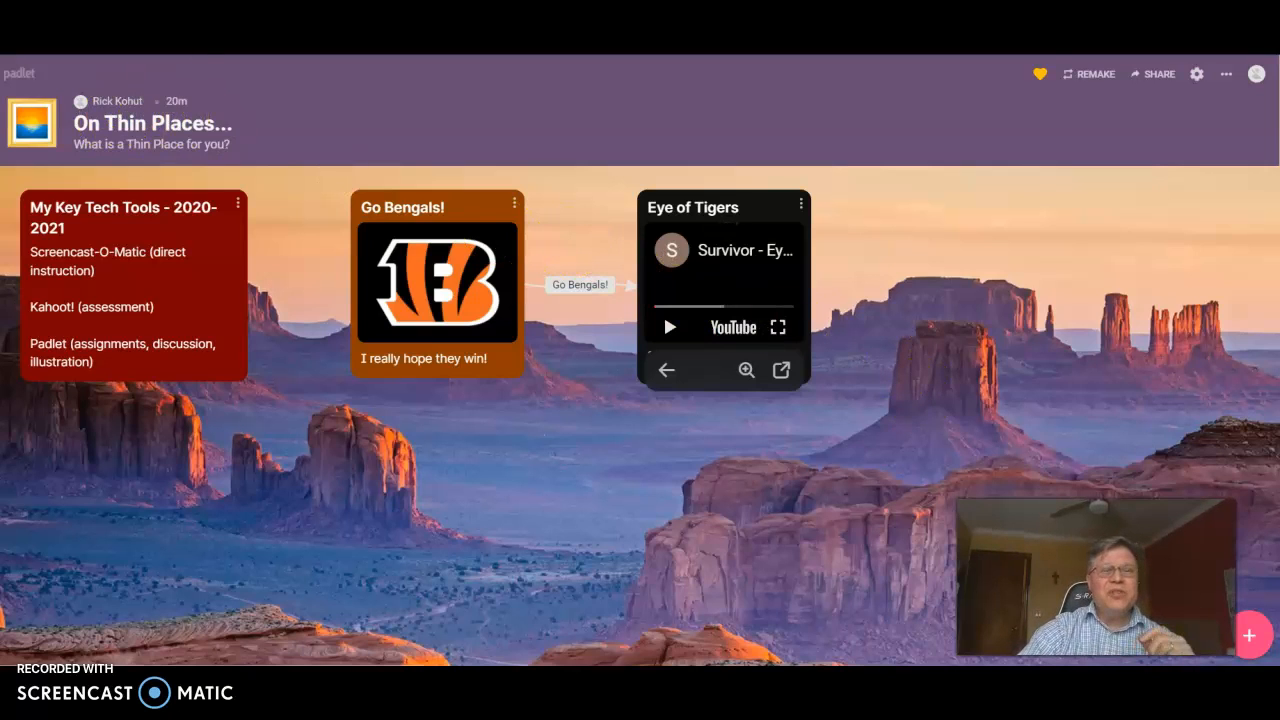
key(ctrl+Tab)
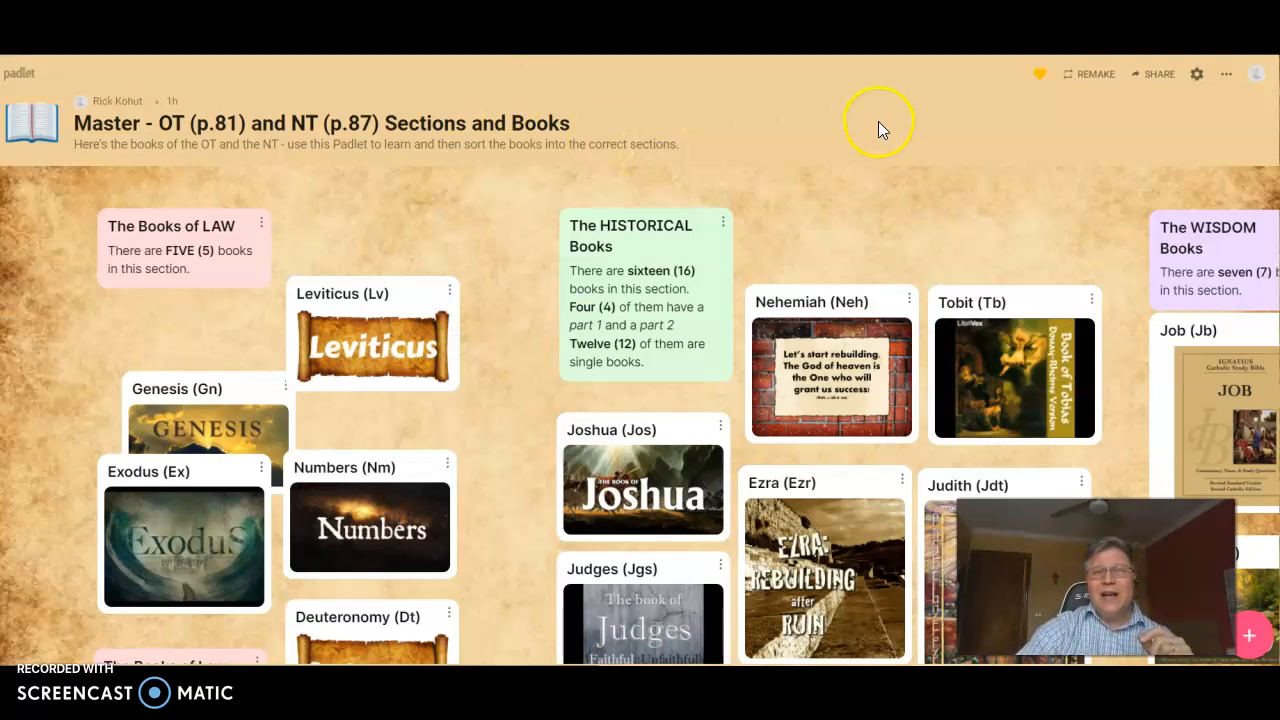